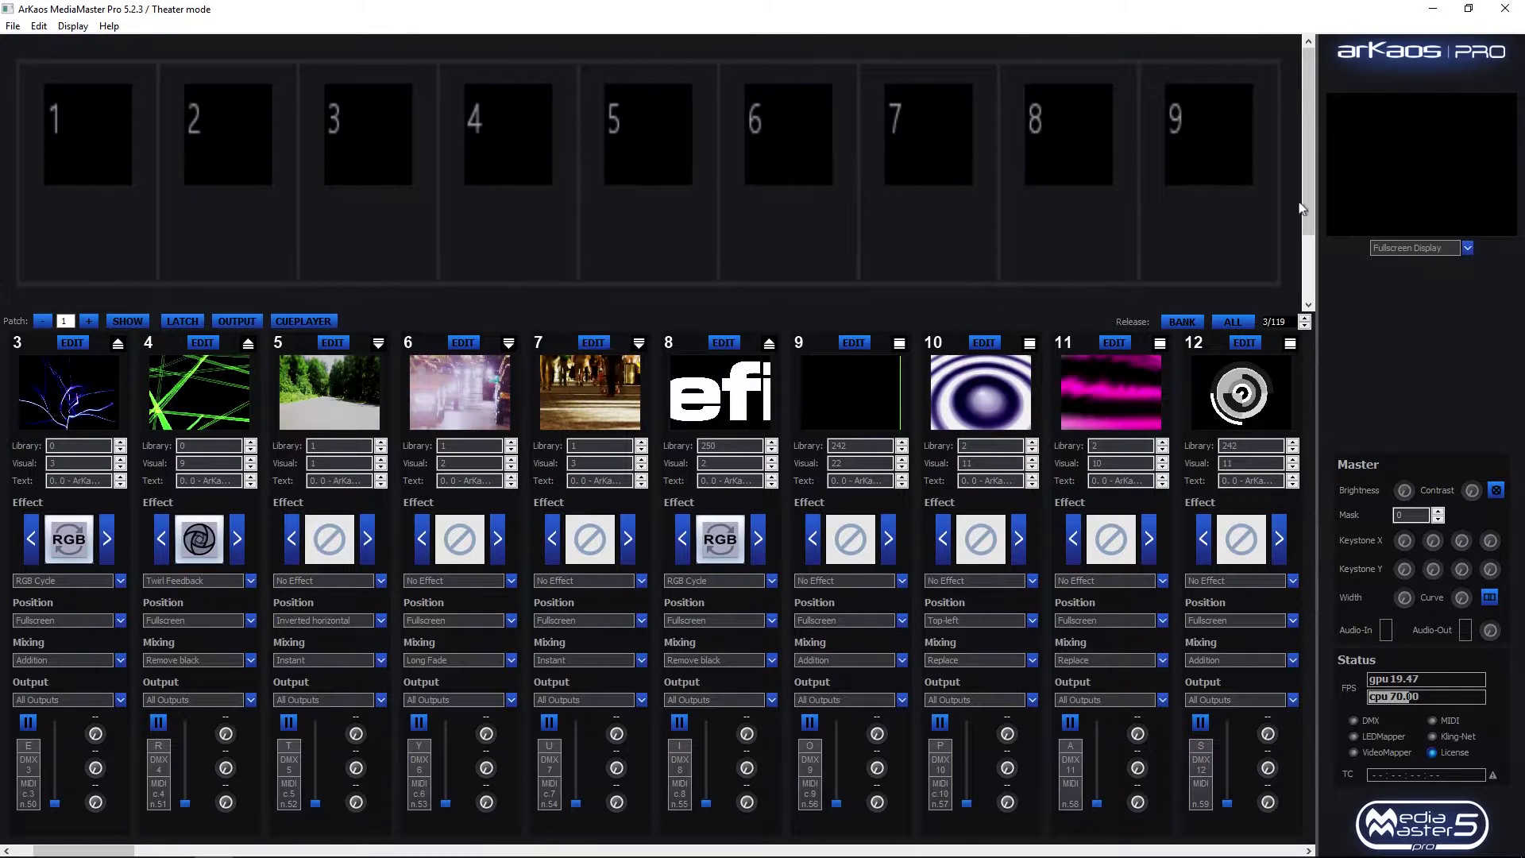
Step: Restore the maximized MediaMaster Pro window to a smaller size beside Safari
click(1468, 9)
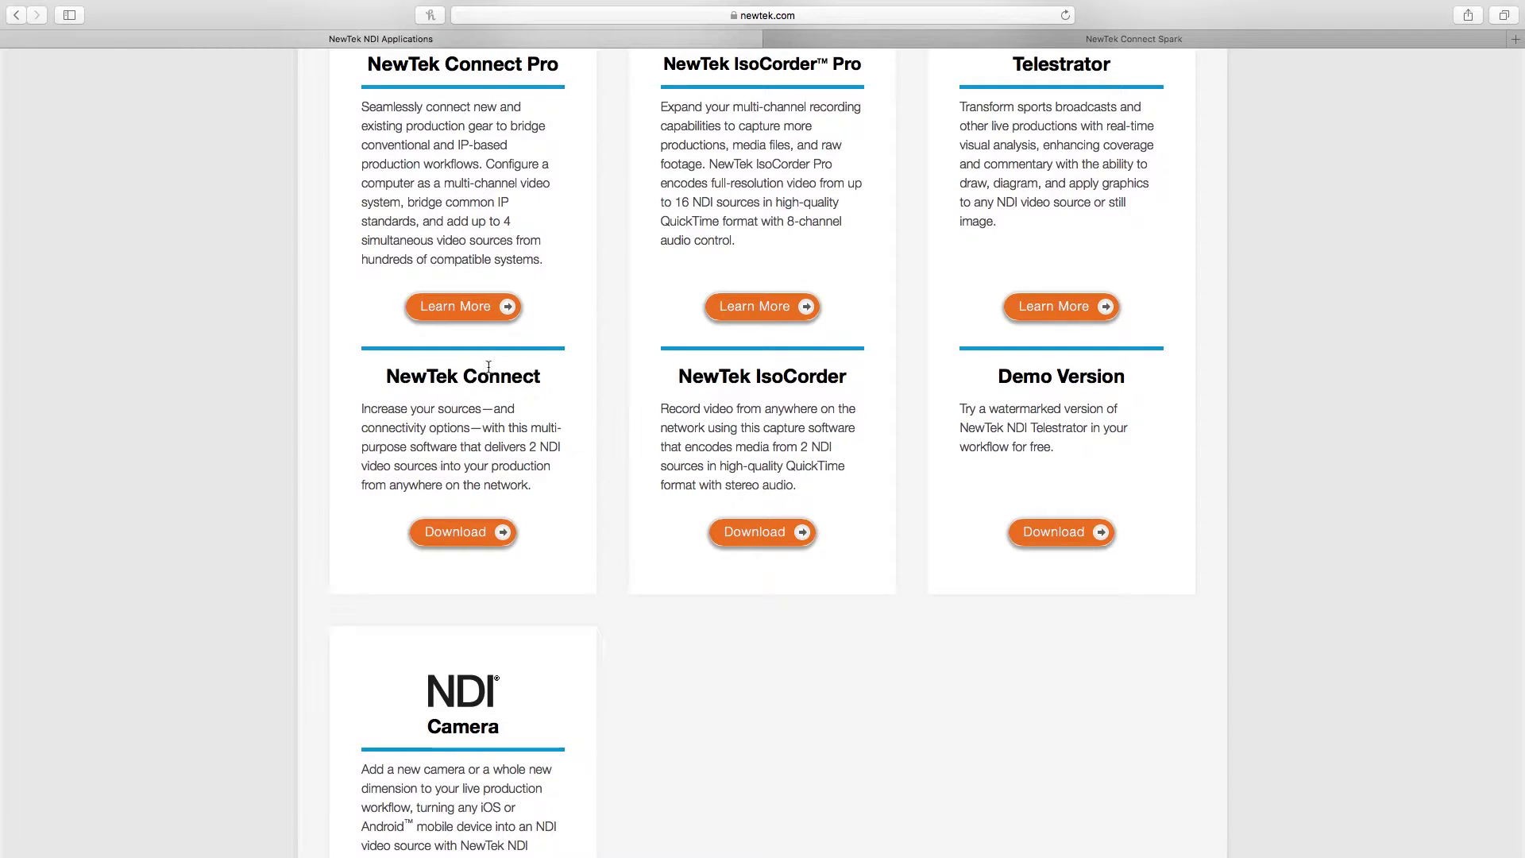
Step: Scroll through the newtek.com NDI Applications page listing NewTek Connect, IsoCorder and Telestrator
scroll(488, 366, up, 5)
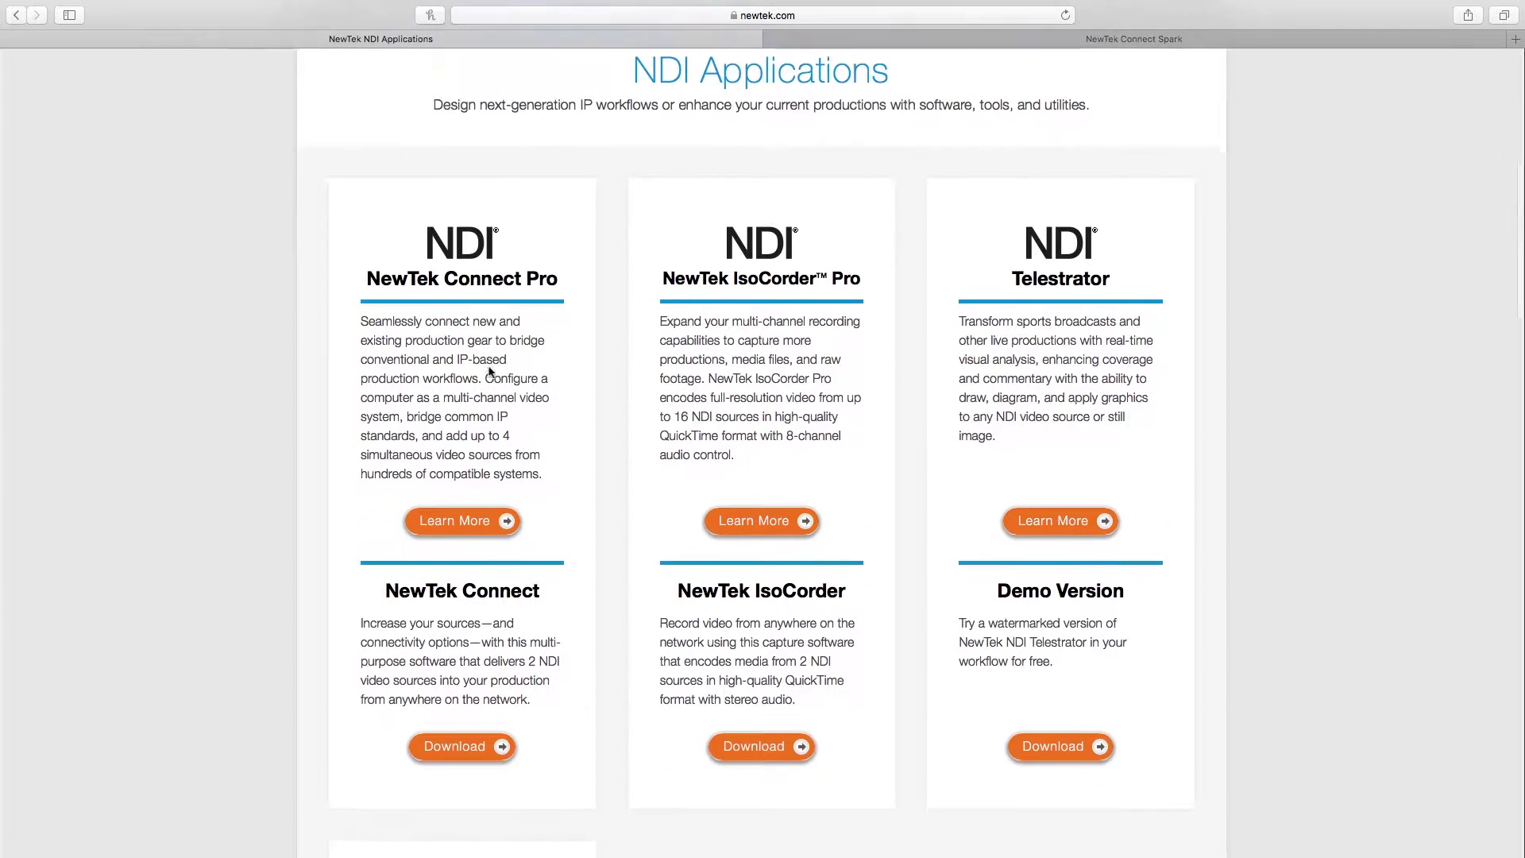
scroll(490, 371, down, 10)
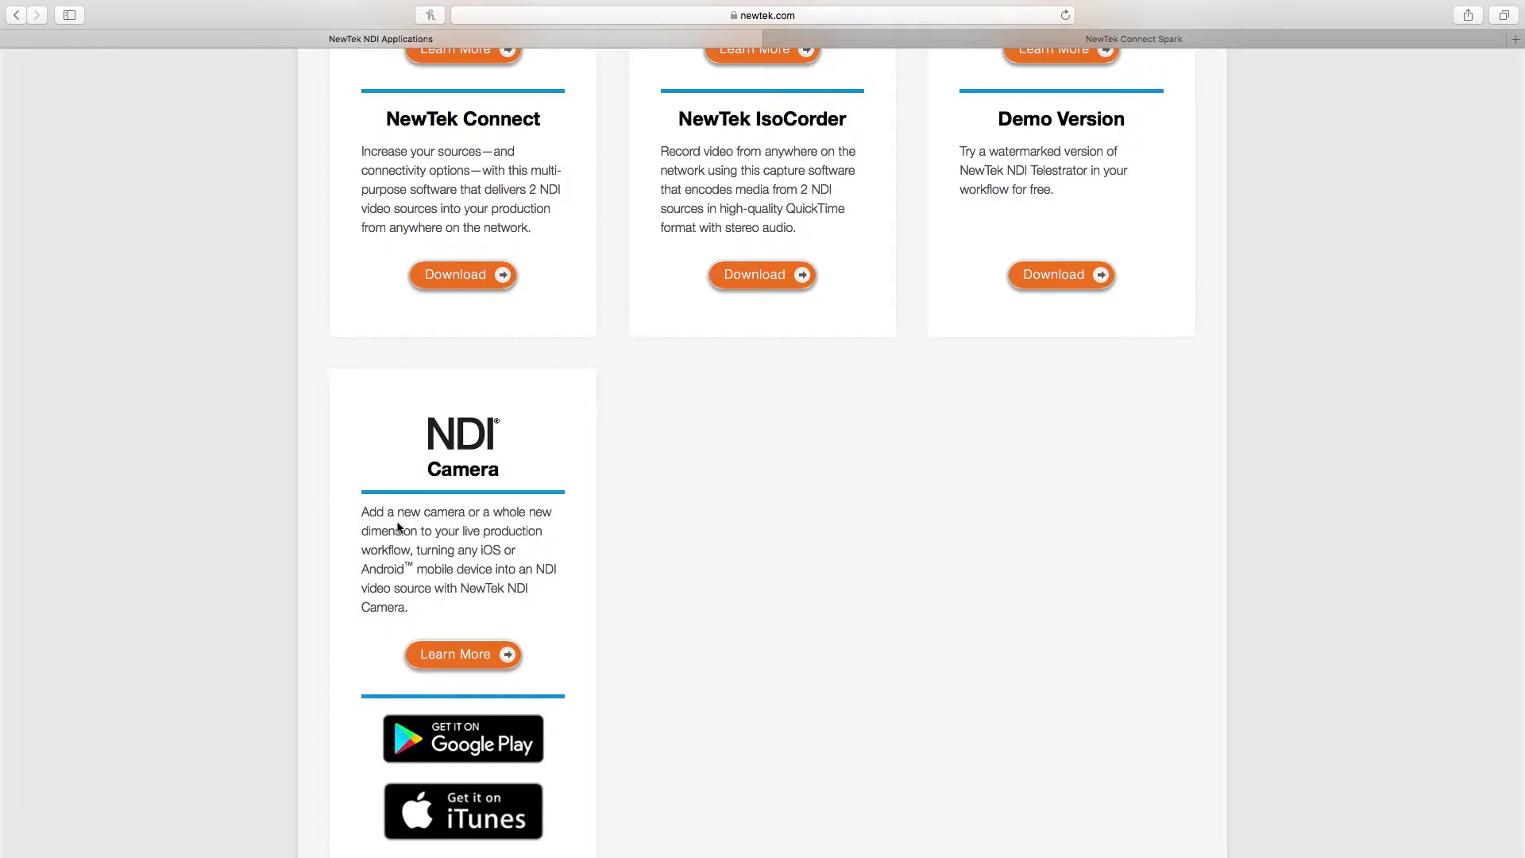
scroll(537, 493, up, 5)
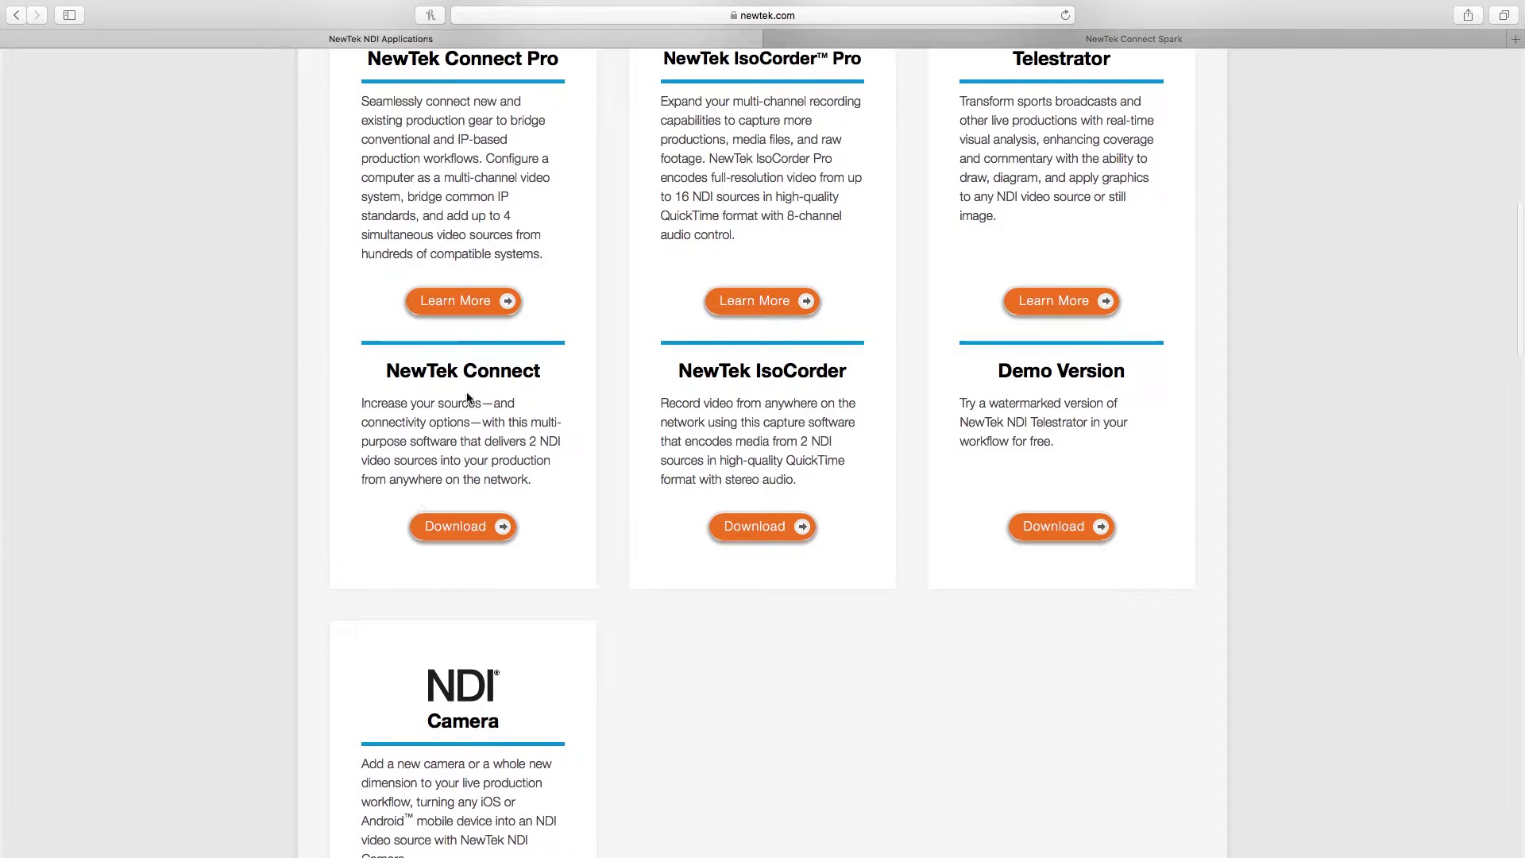
scroll(501, 471, up, 2)
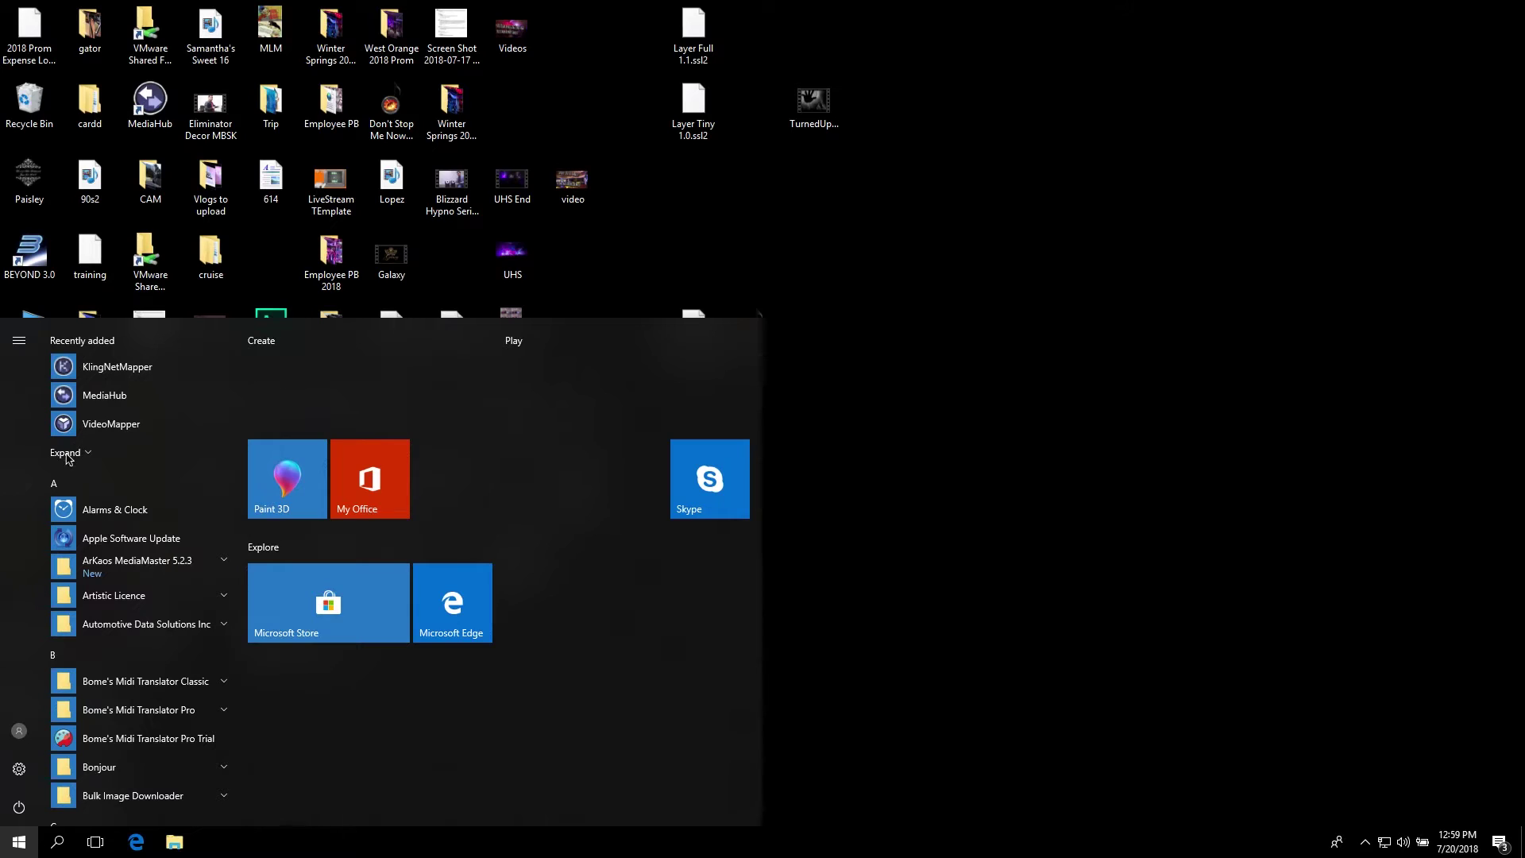
Step: Expand Recently added and scroll down to Scan Converter, Virtual Camera and the other NDI tools
click(67, 454)
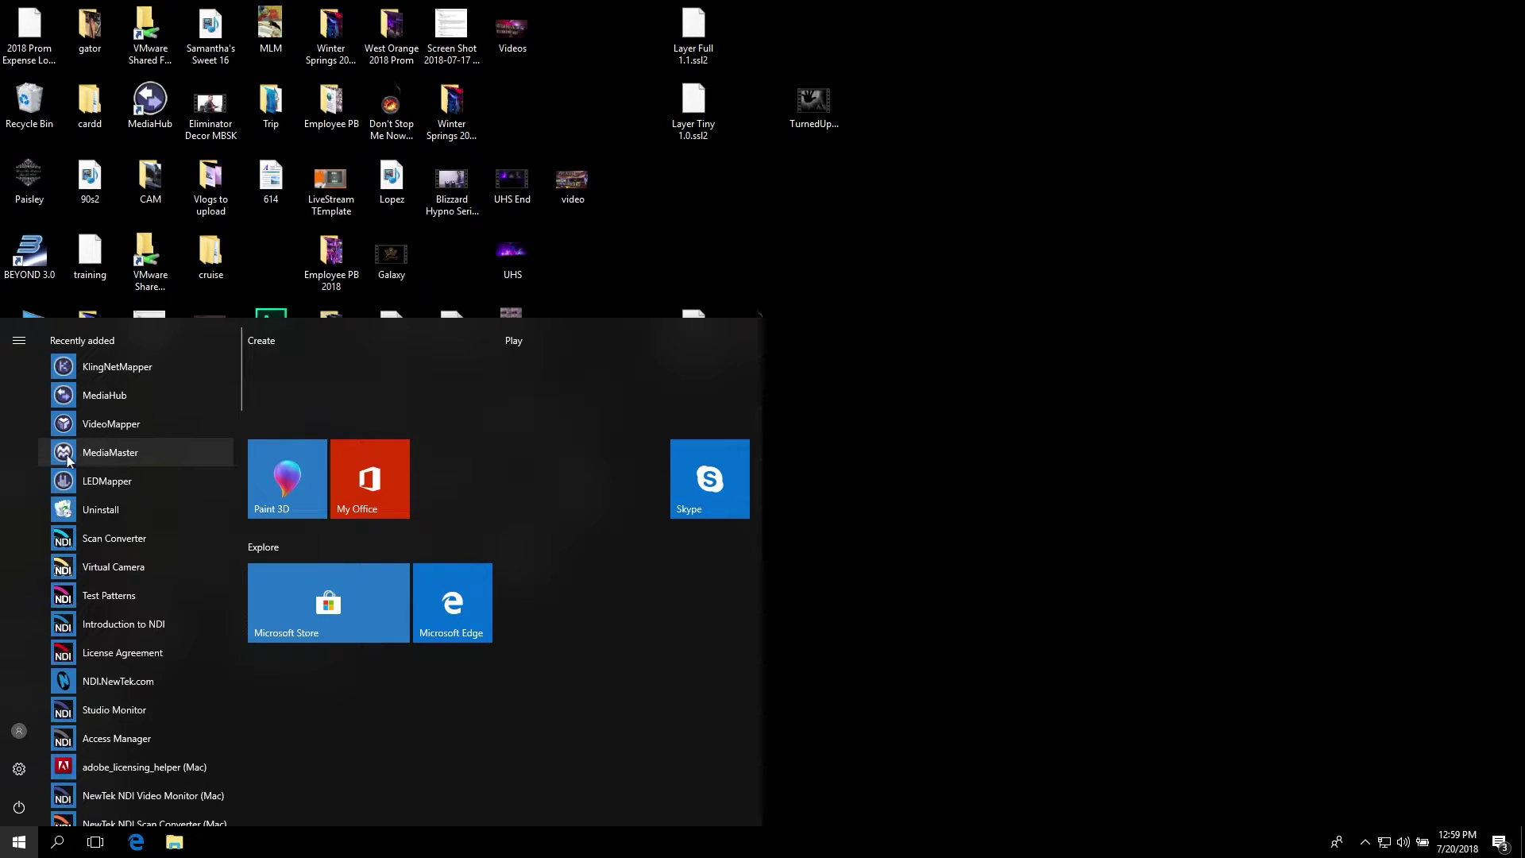
scroll(168, 591, down, 1)
scroll(169, 597, down, 1)
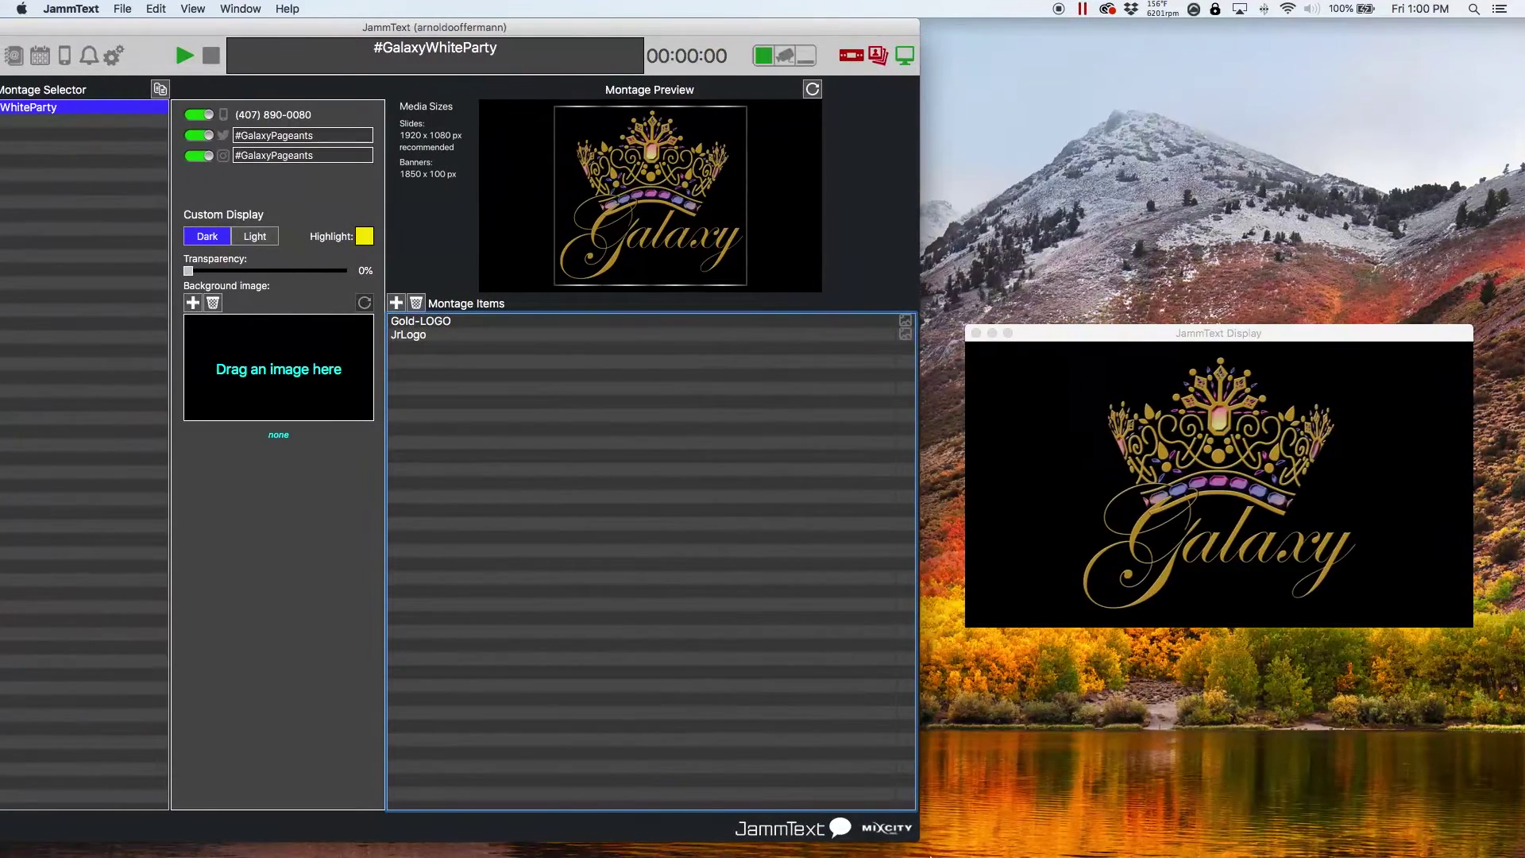
Step: Capture JammTextDisplay [1] (640 x 382) in the Mac Scan Converter and reposition the JammText windows
mouse_move(834, 848)
click(902, 847)
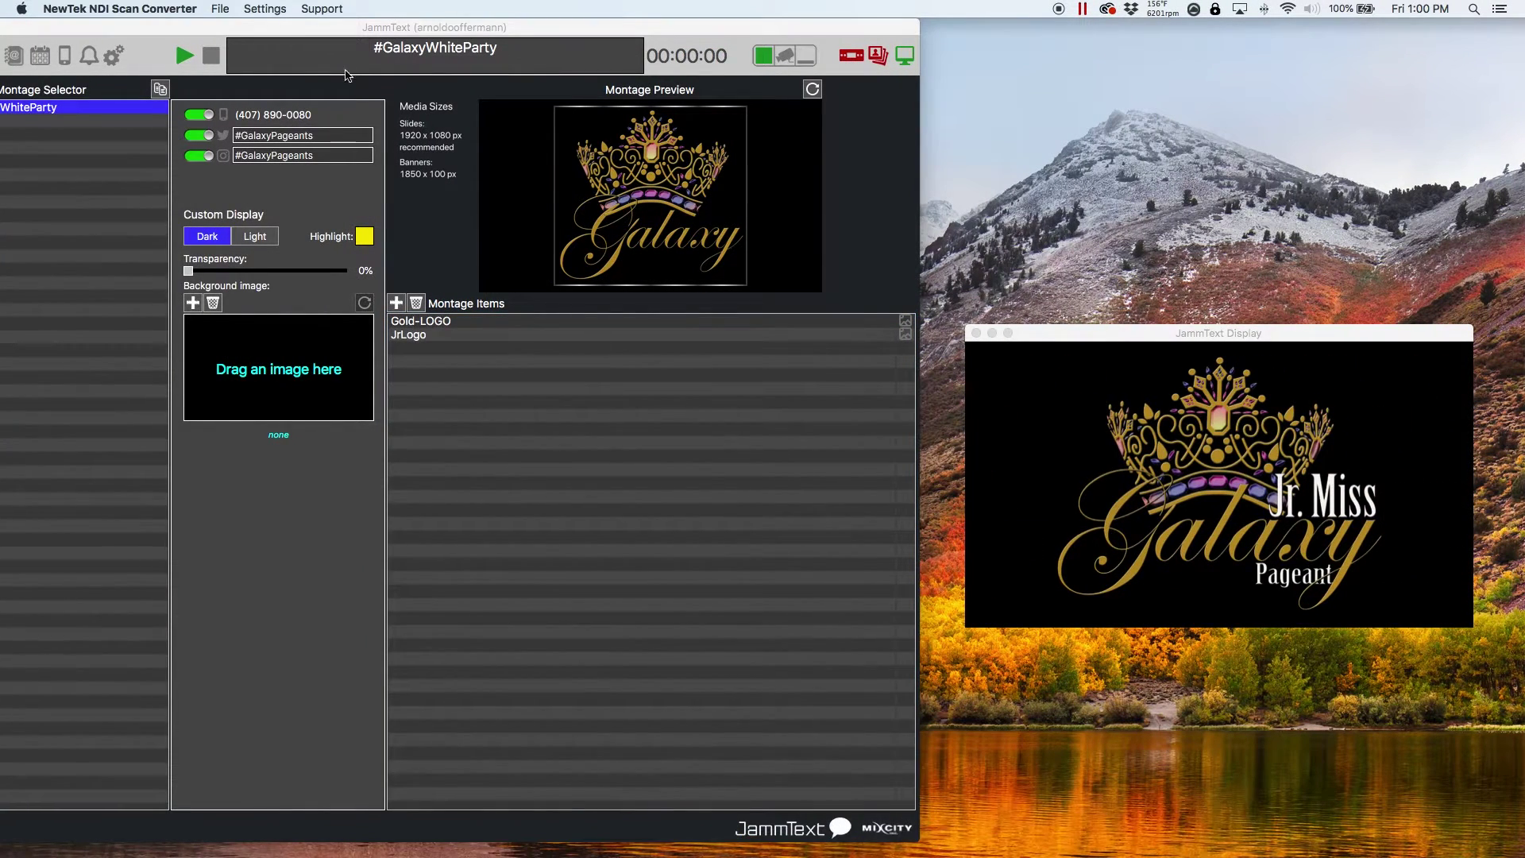
click(220, 7)
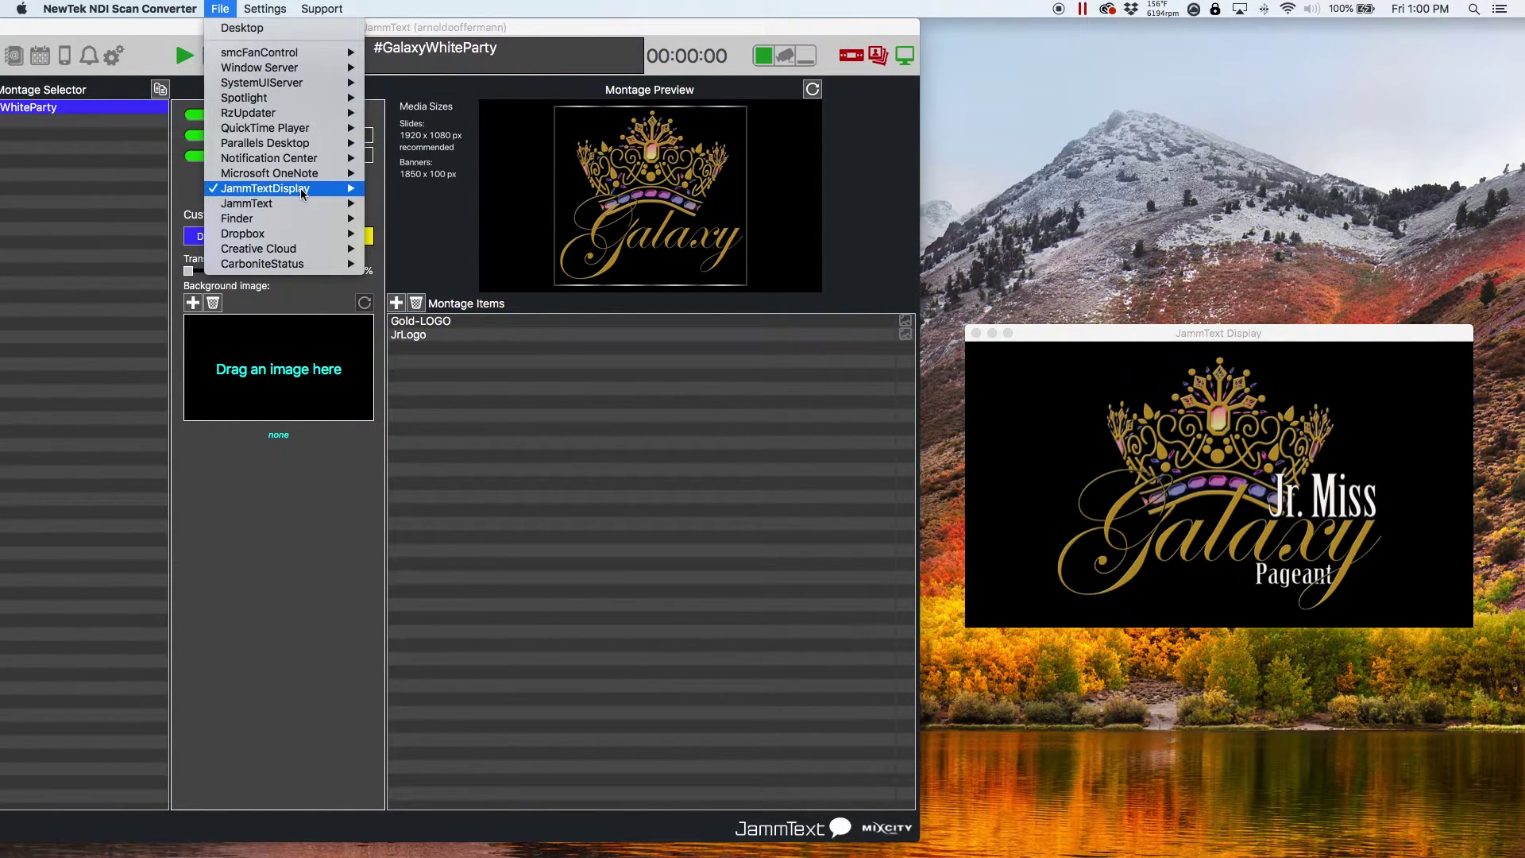
mouse_move(303, 188)
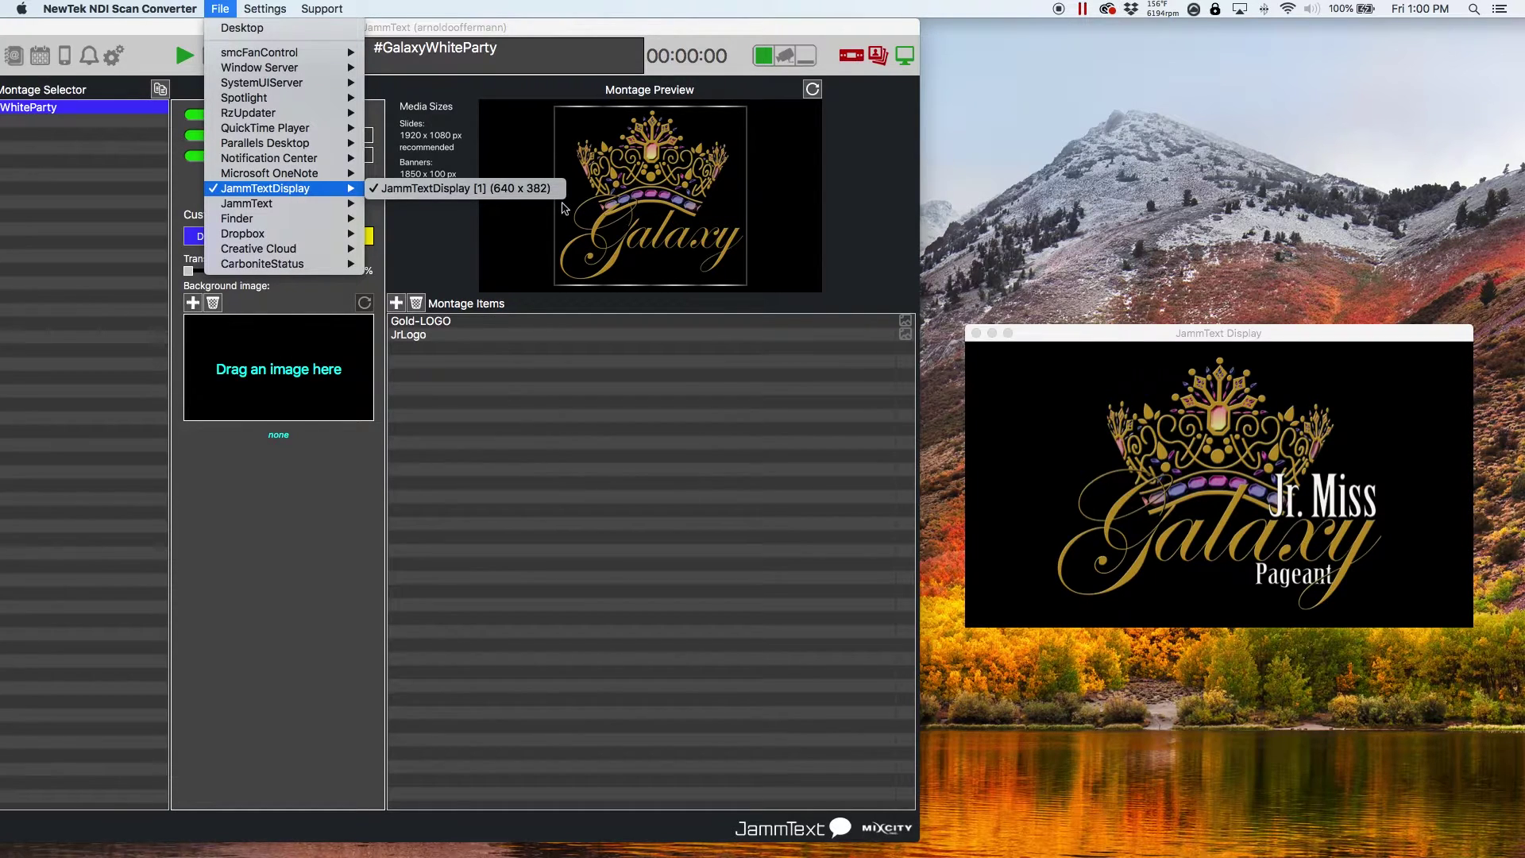
click(601, 332)
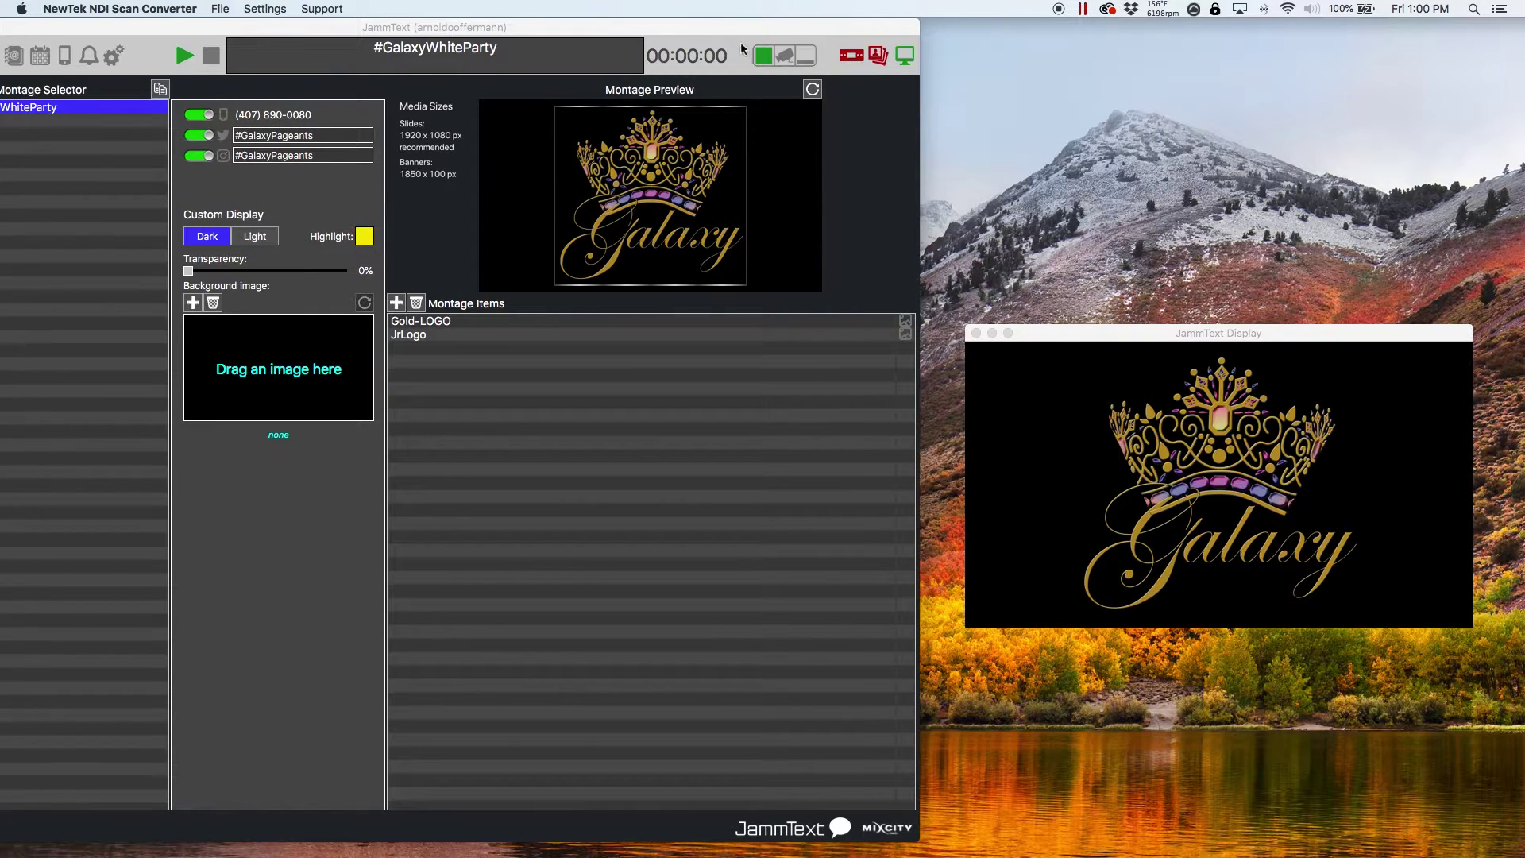
drag(718, 28, 739, 34)
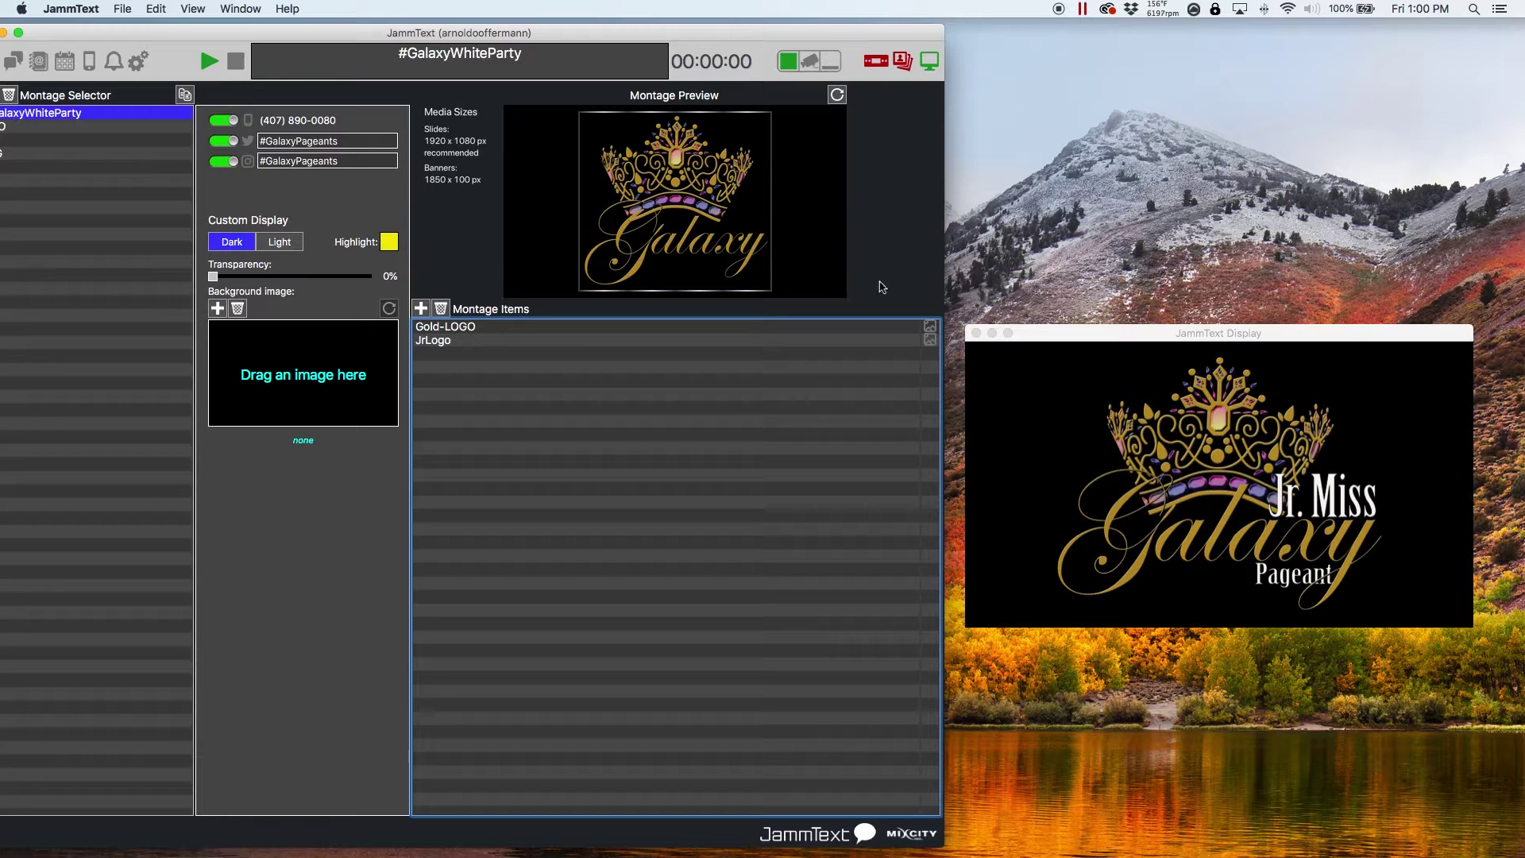
drag(1064, 327, 1139, 317)
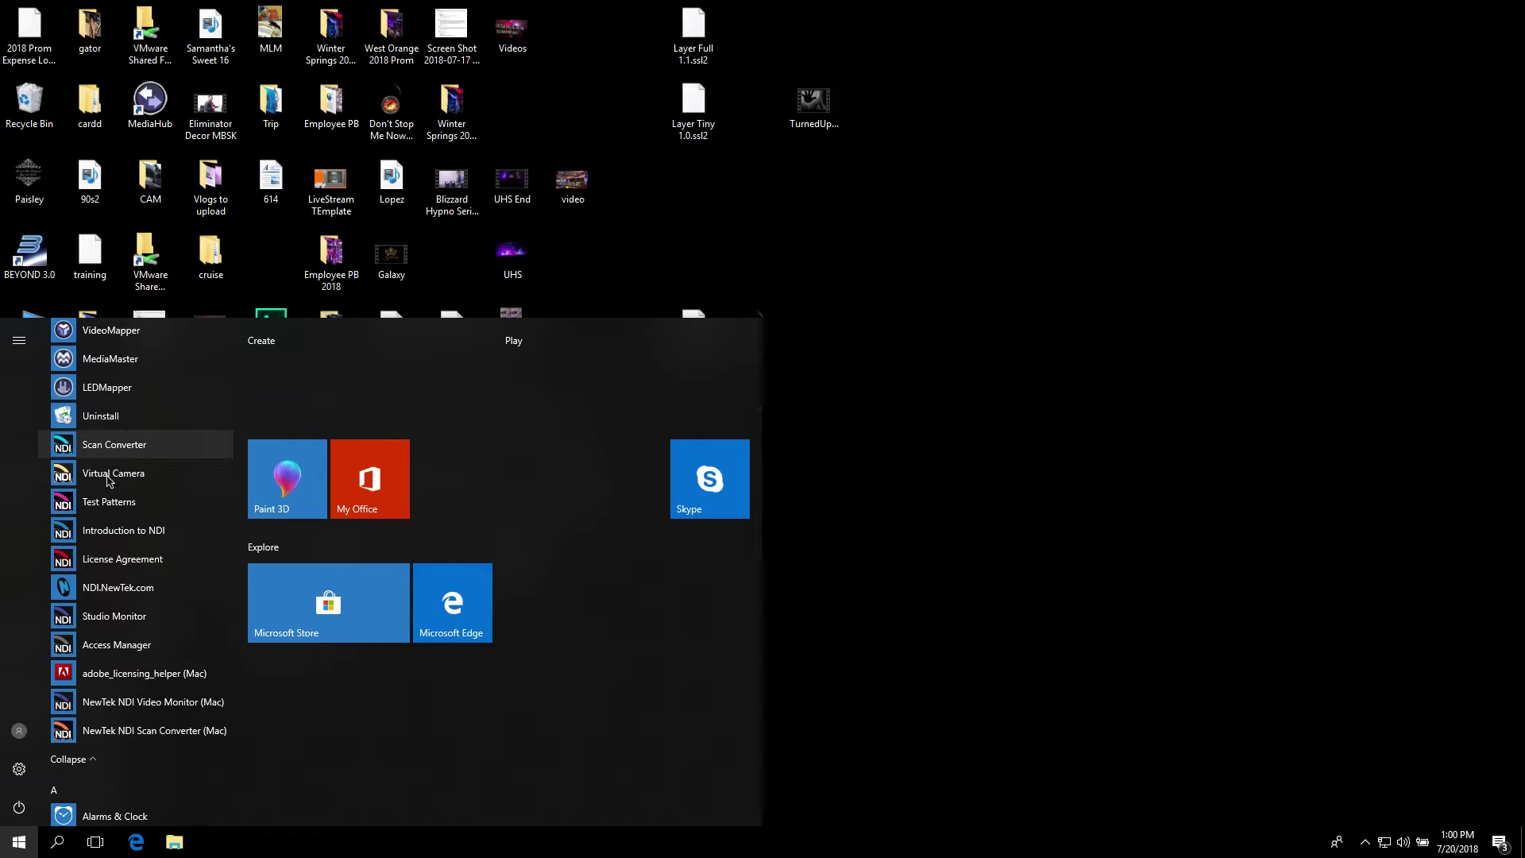
Step: Launch the Windows NDI Scan Converter and enable region-of-interest capture
click(117, 443)
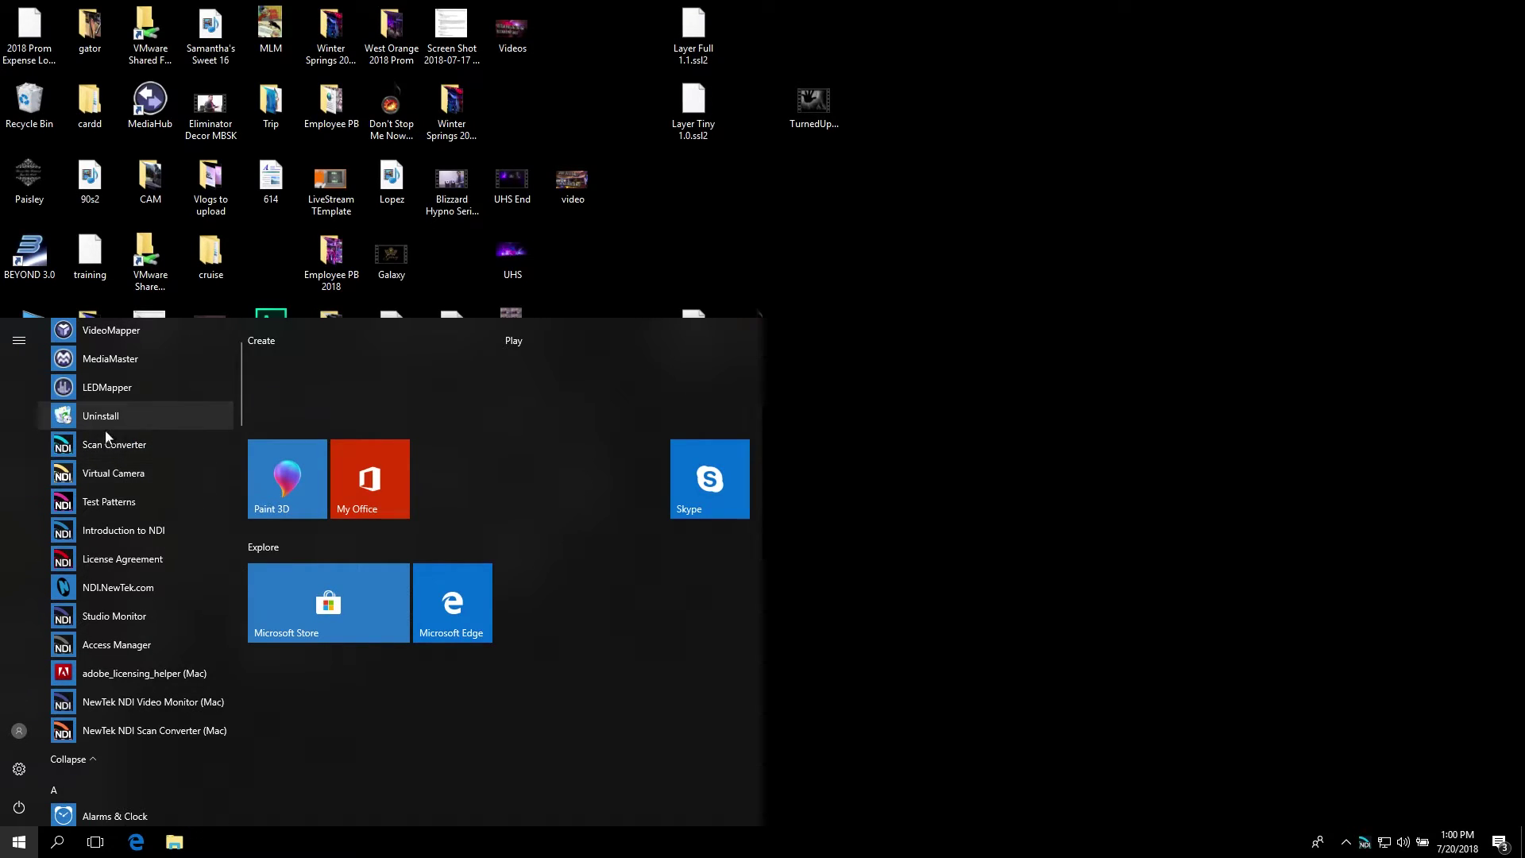
click(101, 446)
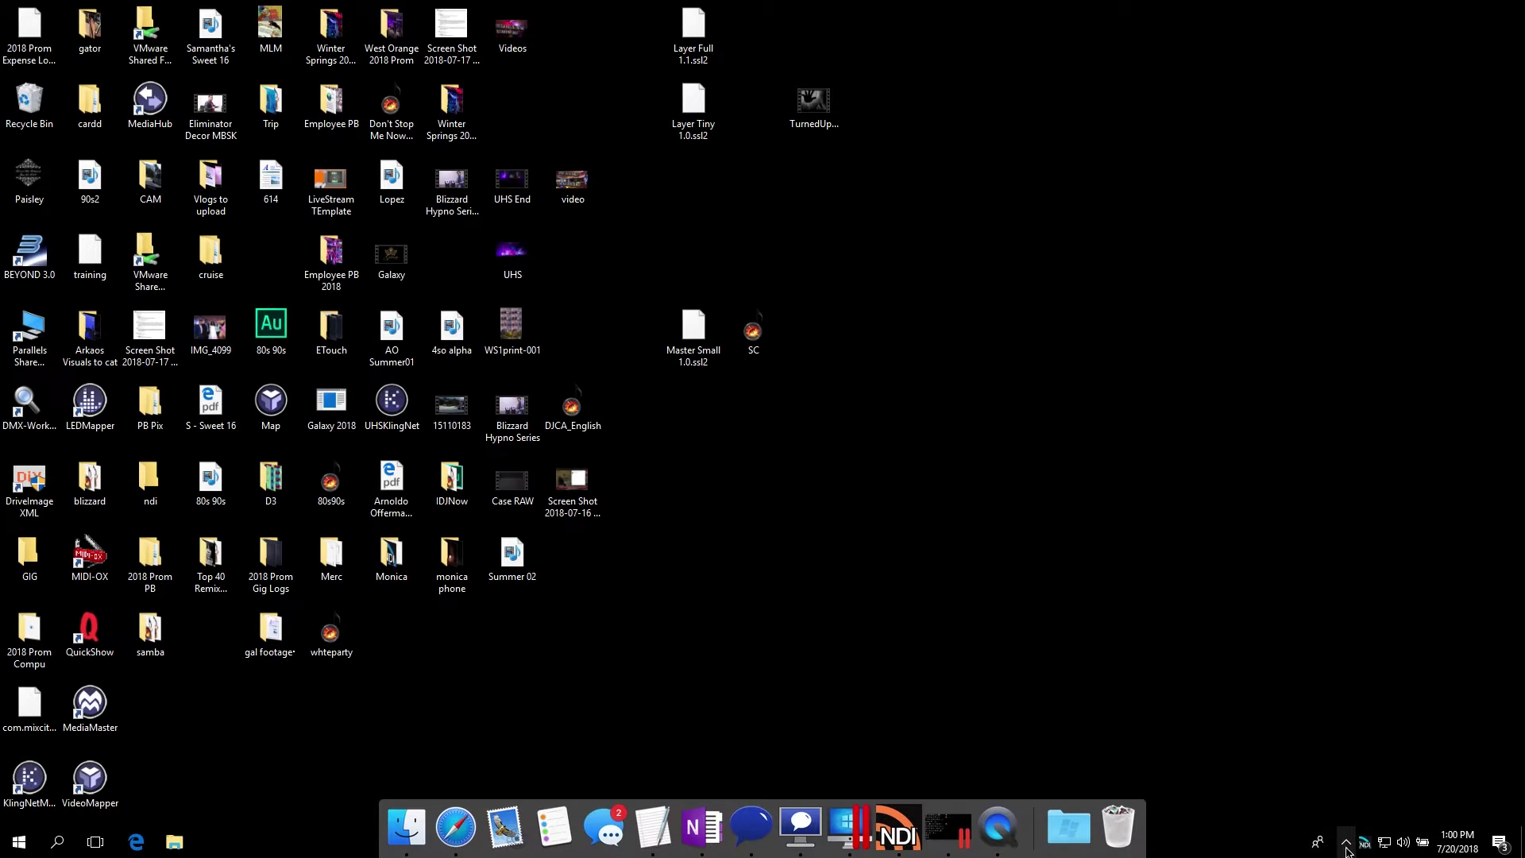
right_click(1364, 845)
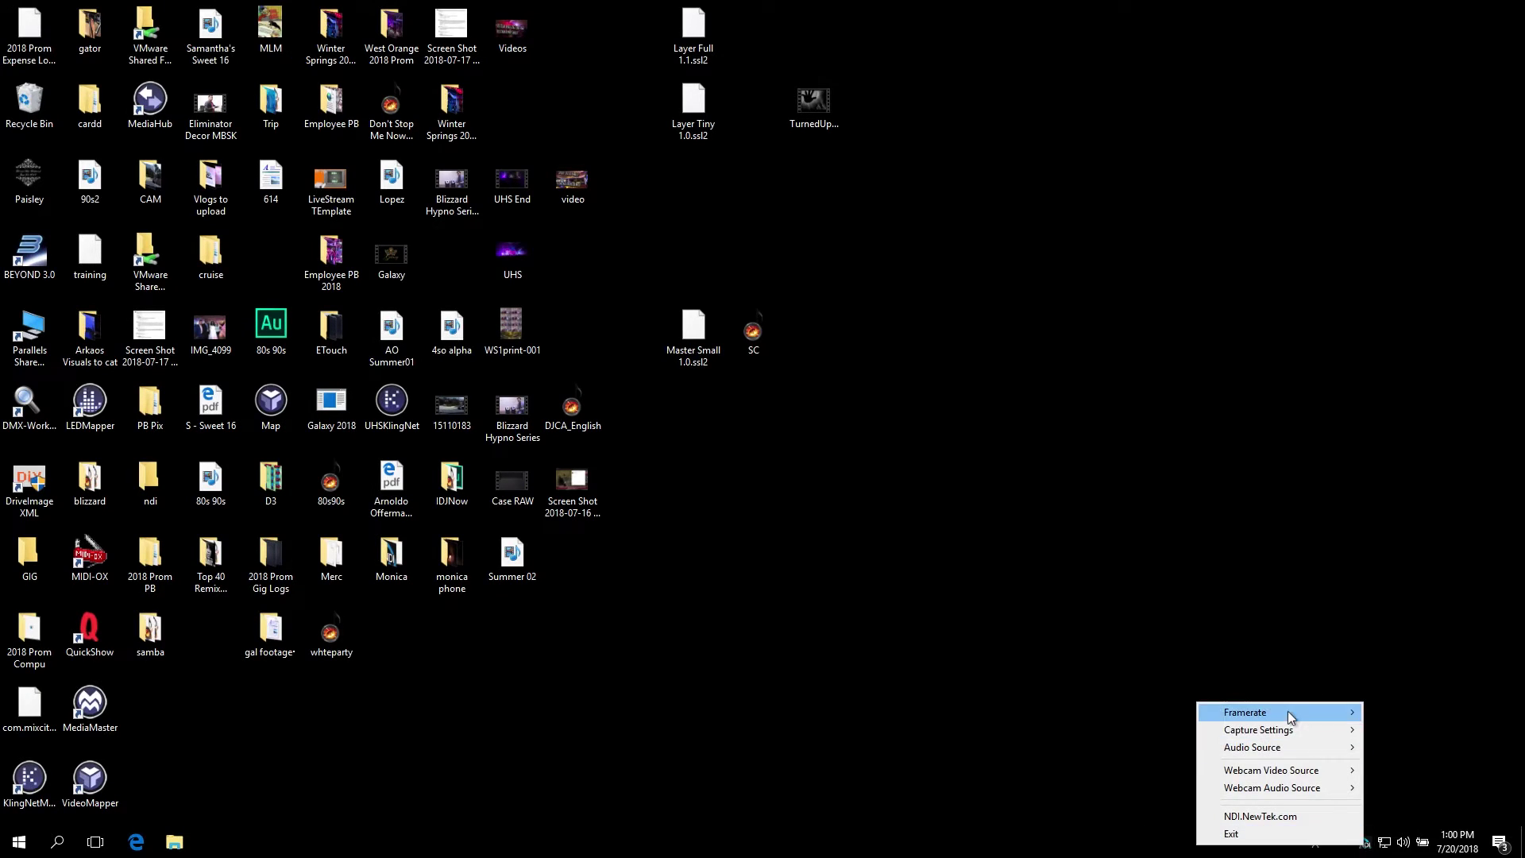
mouse_move(1279, 729)
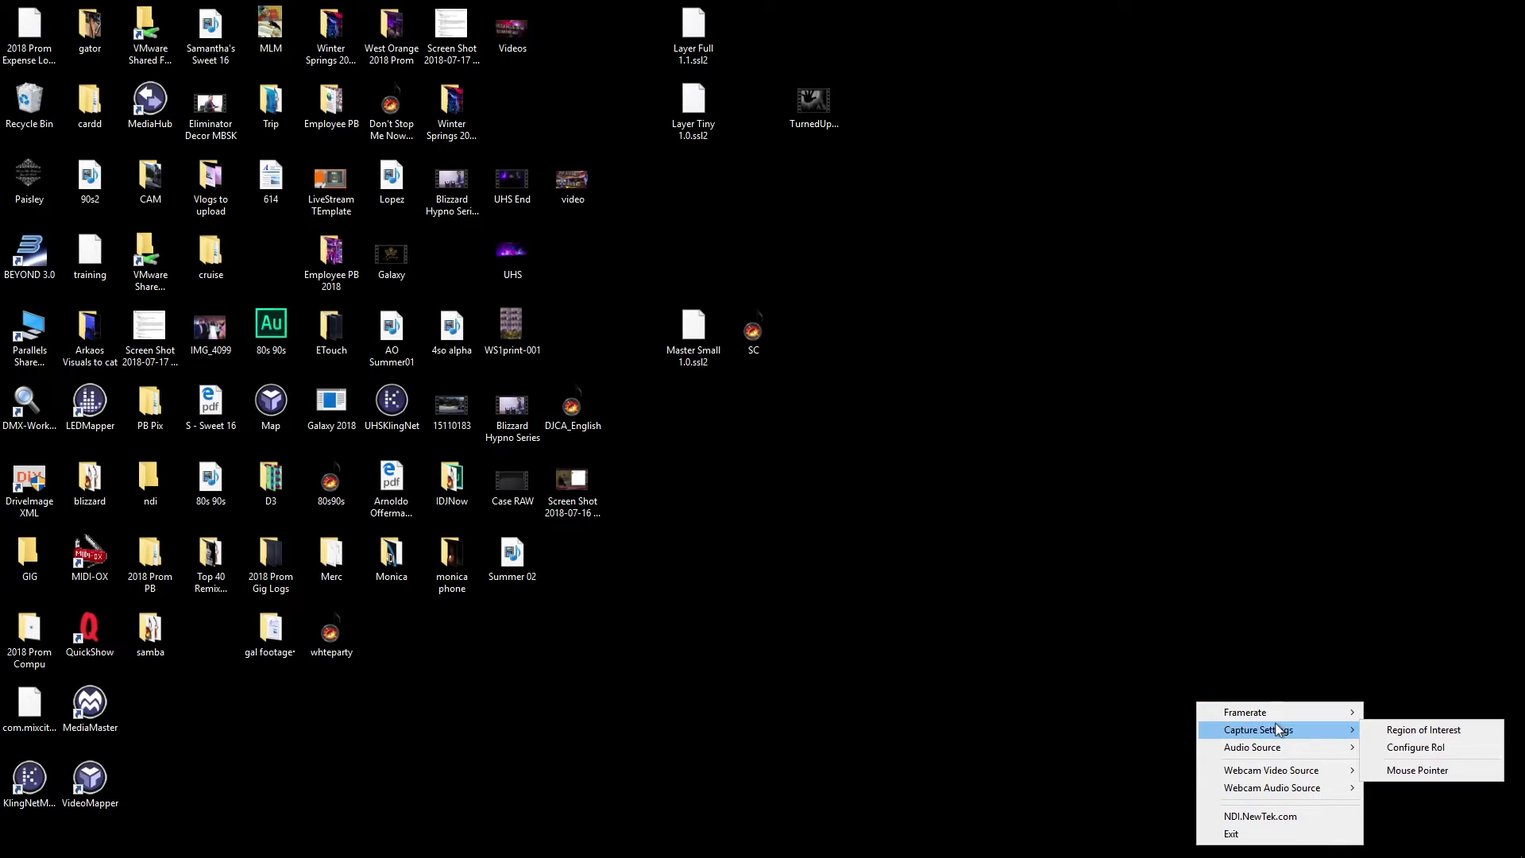
click(1400, 739)
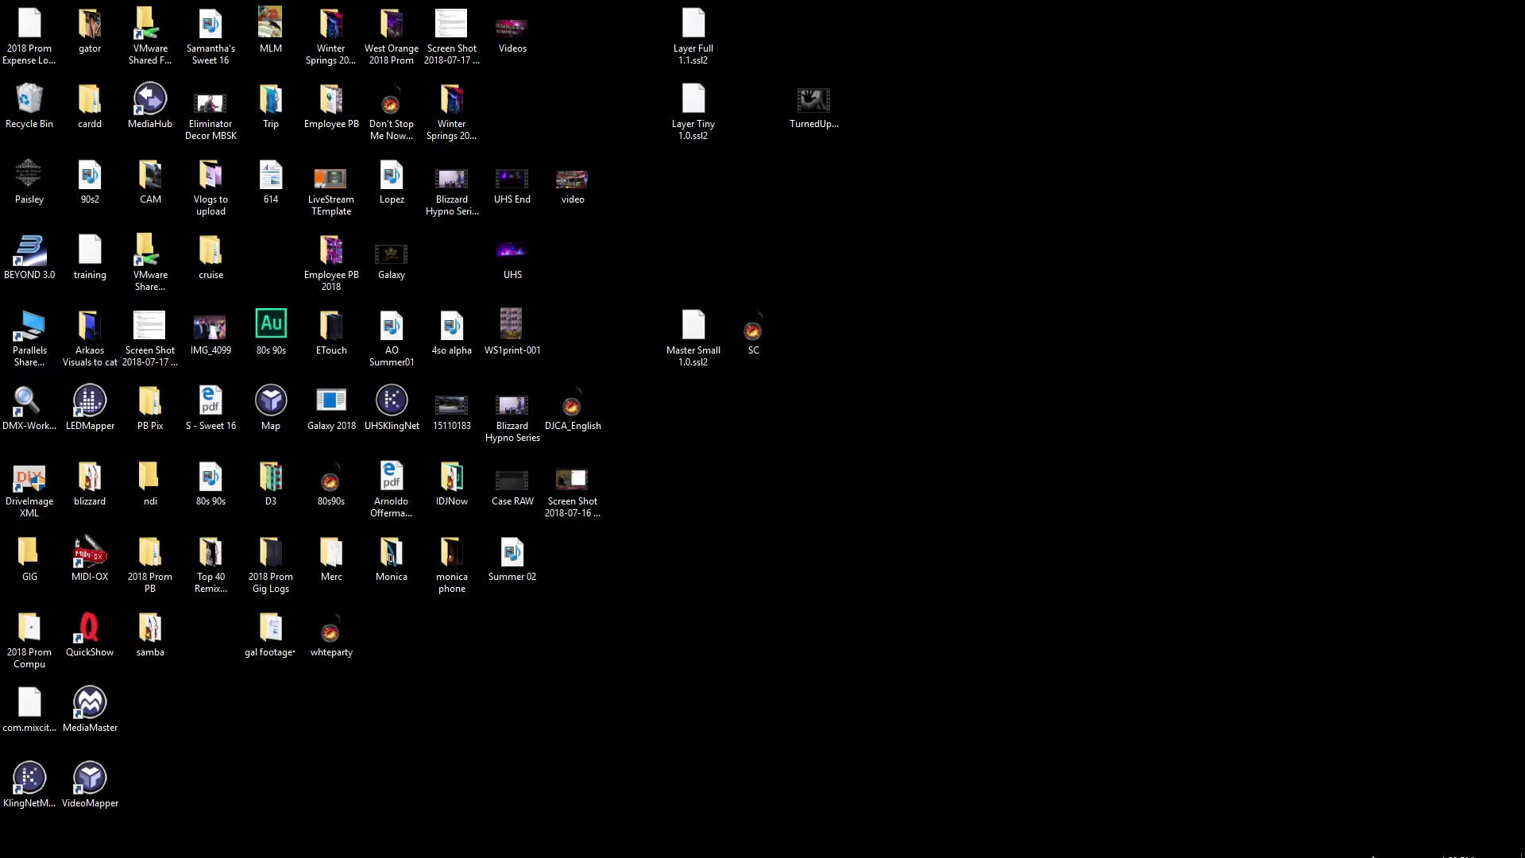
Step: Drag the Region of Interest window to its new desktop position, then close it
right_click(1364, 845)
mouse_move(1345, 734)
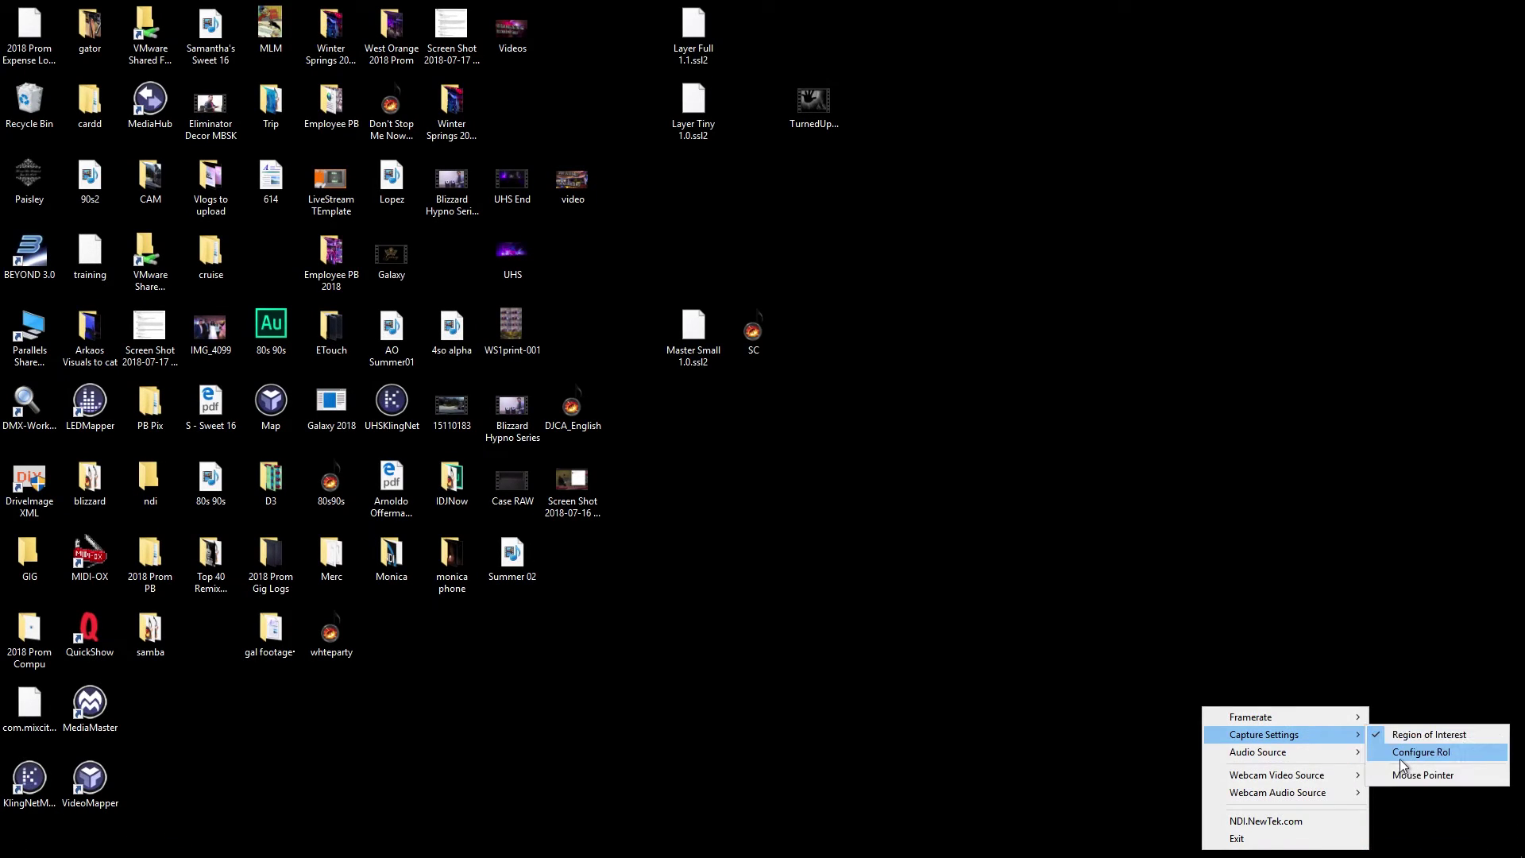
click(1404, 753)
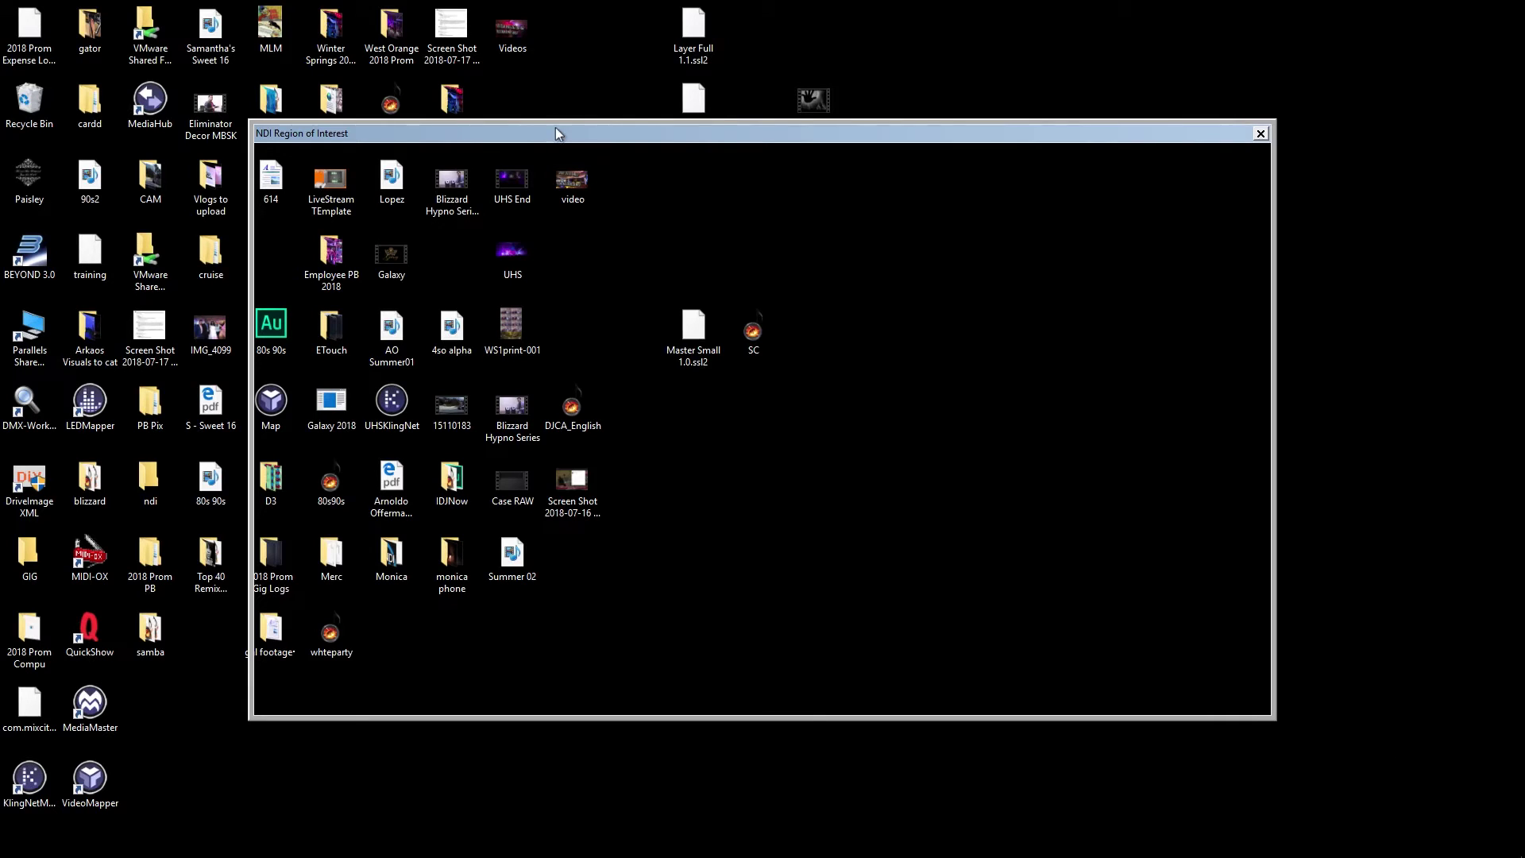
drag(555, 133, 883, 156)
drag(1011, 163, 783, 152)
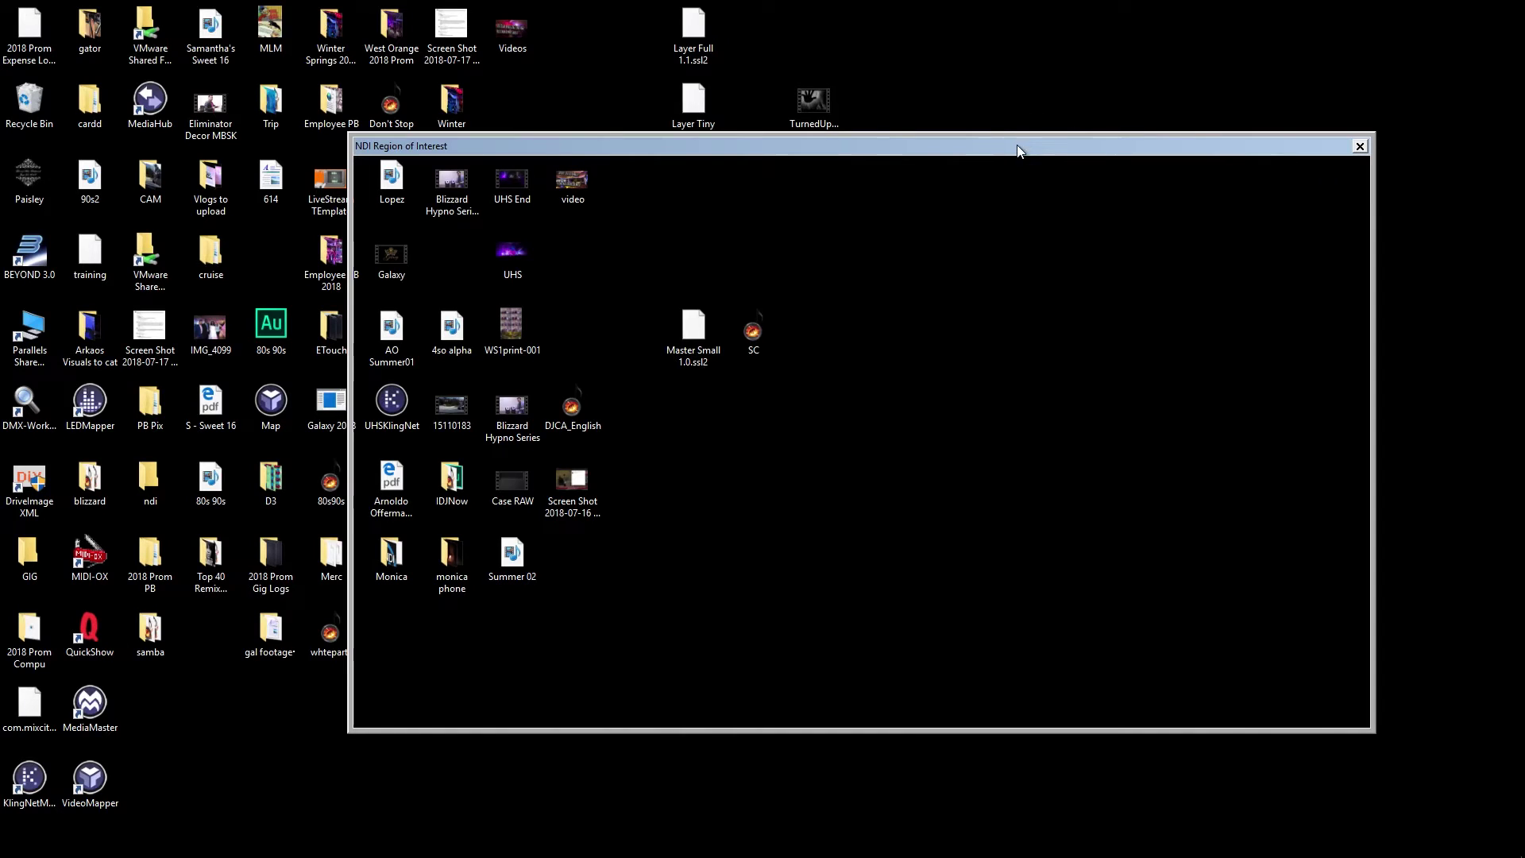
drag(1018, 146, 1156, 31)
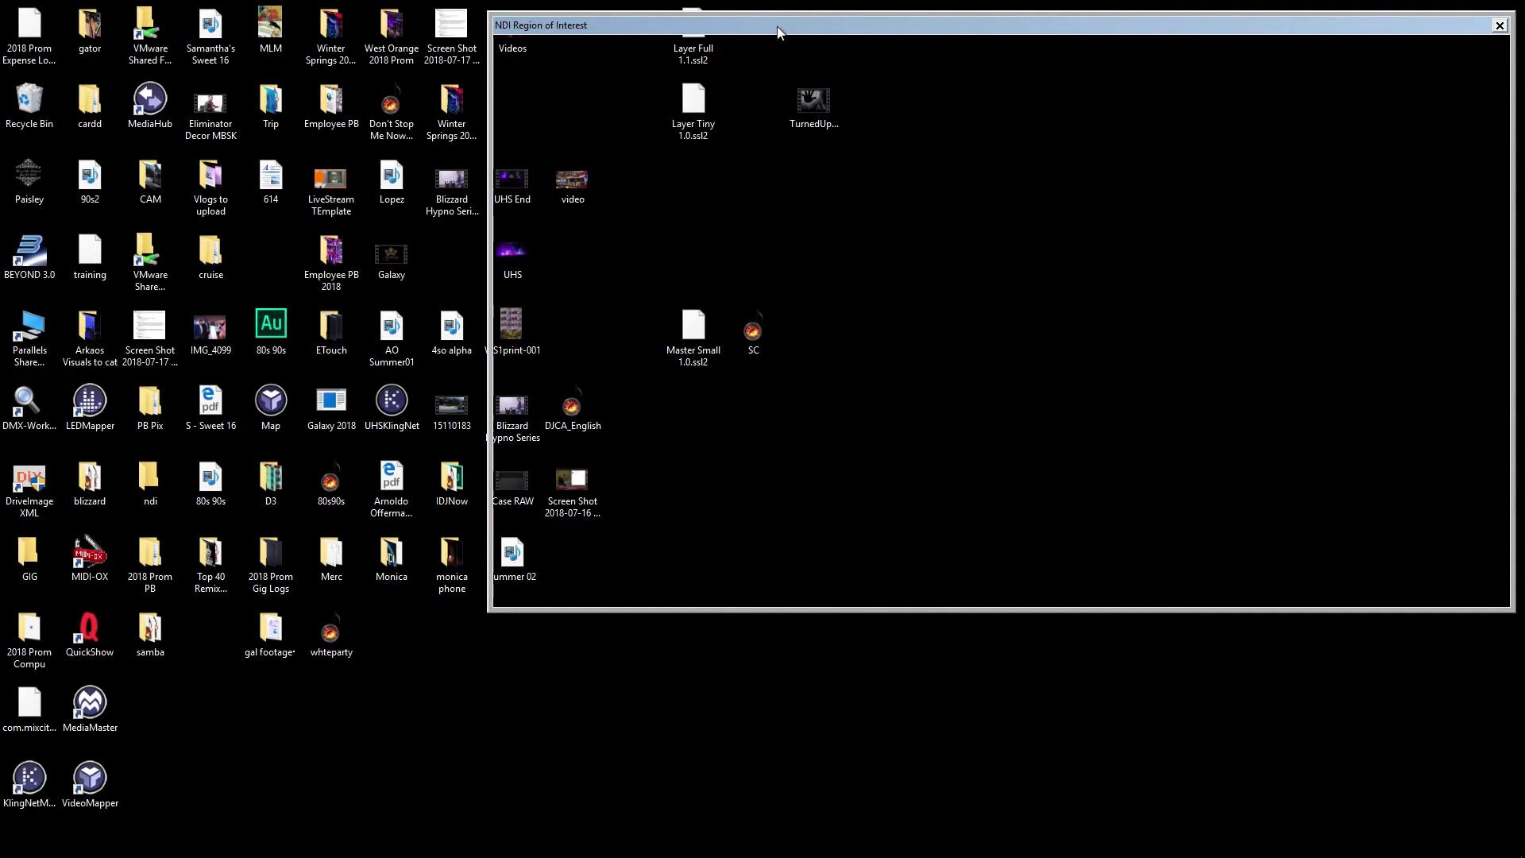
drag(777, 32, 669, 55)
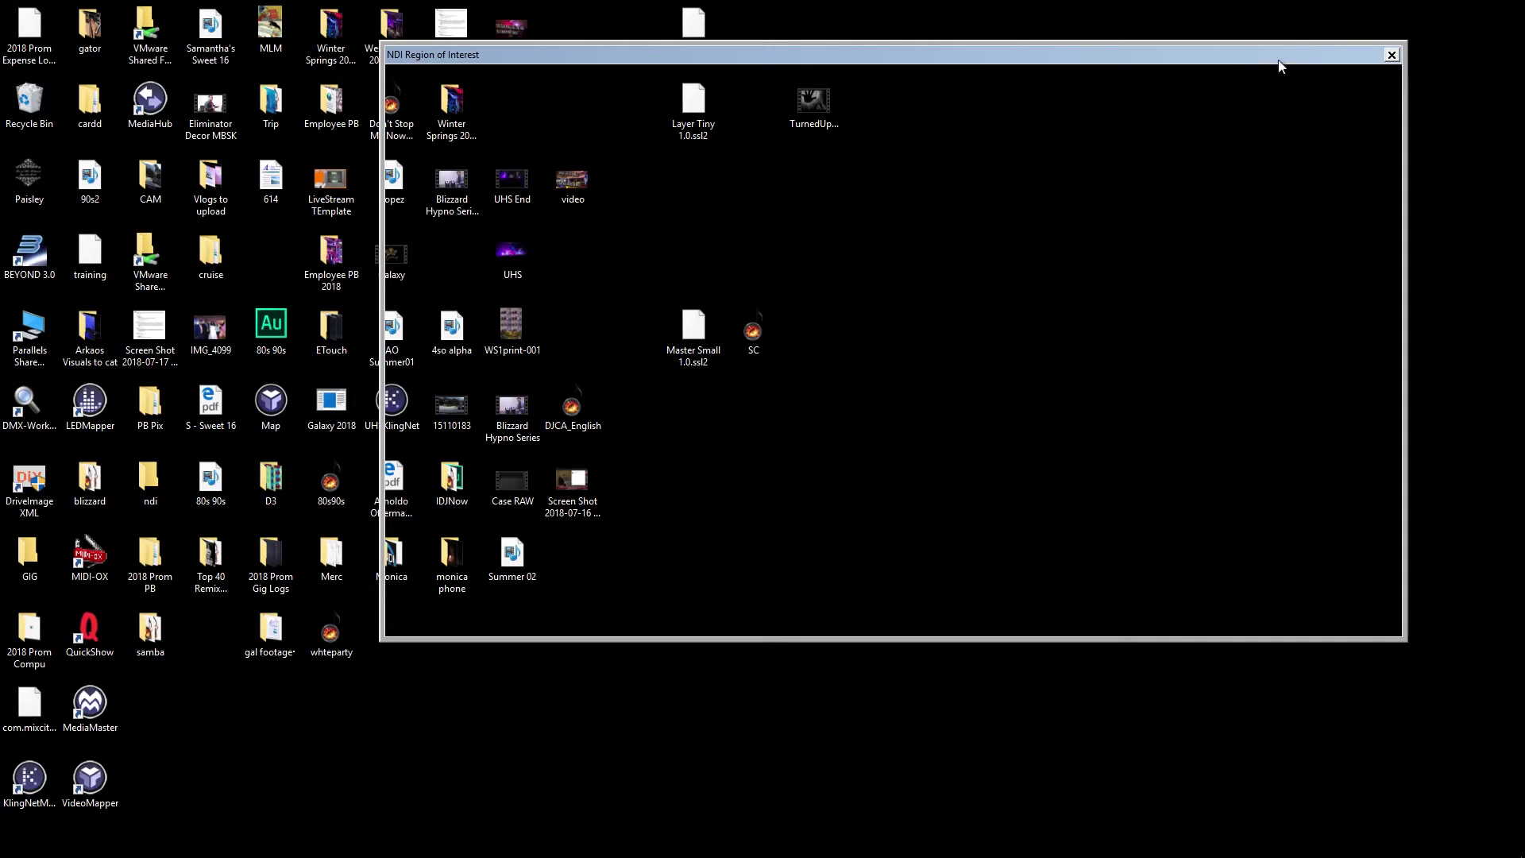
click(1392, 55)
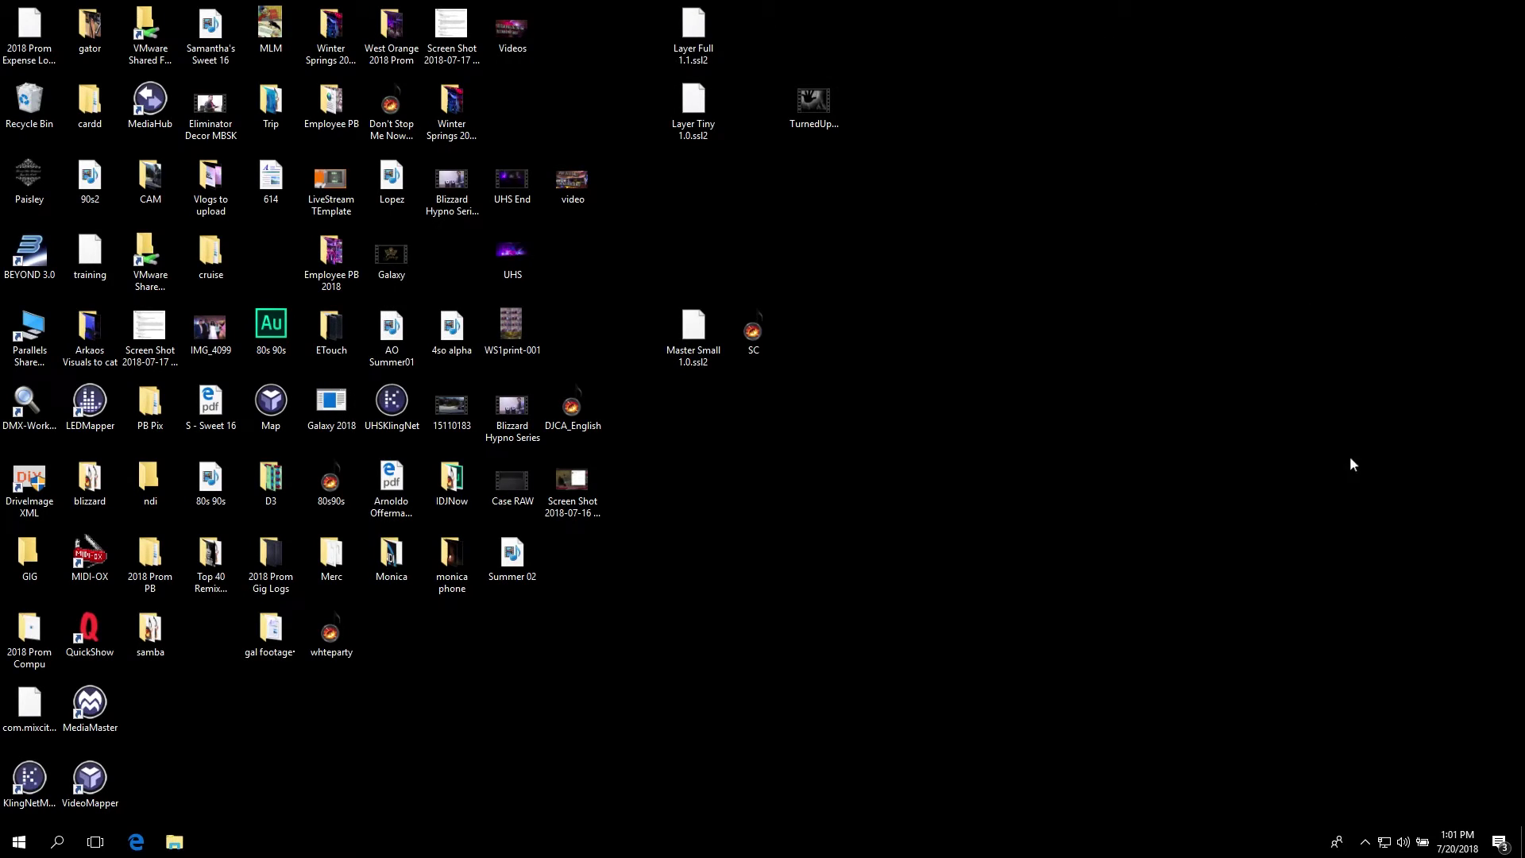
Step: Exit one of the NDI tray apps from the hidden tray icons
click(1366, 843)
right_click(1365, 811)
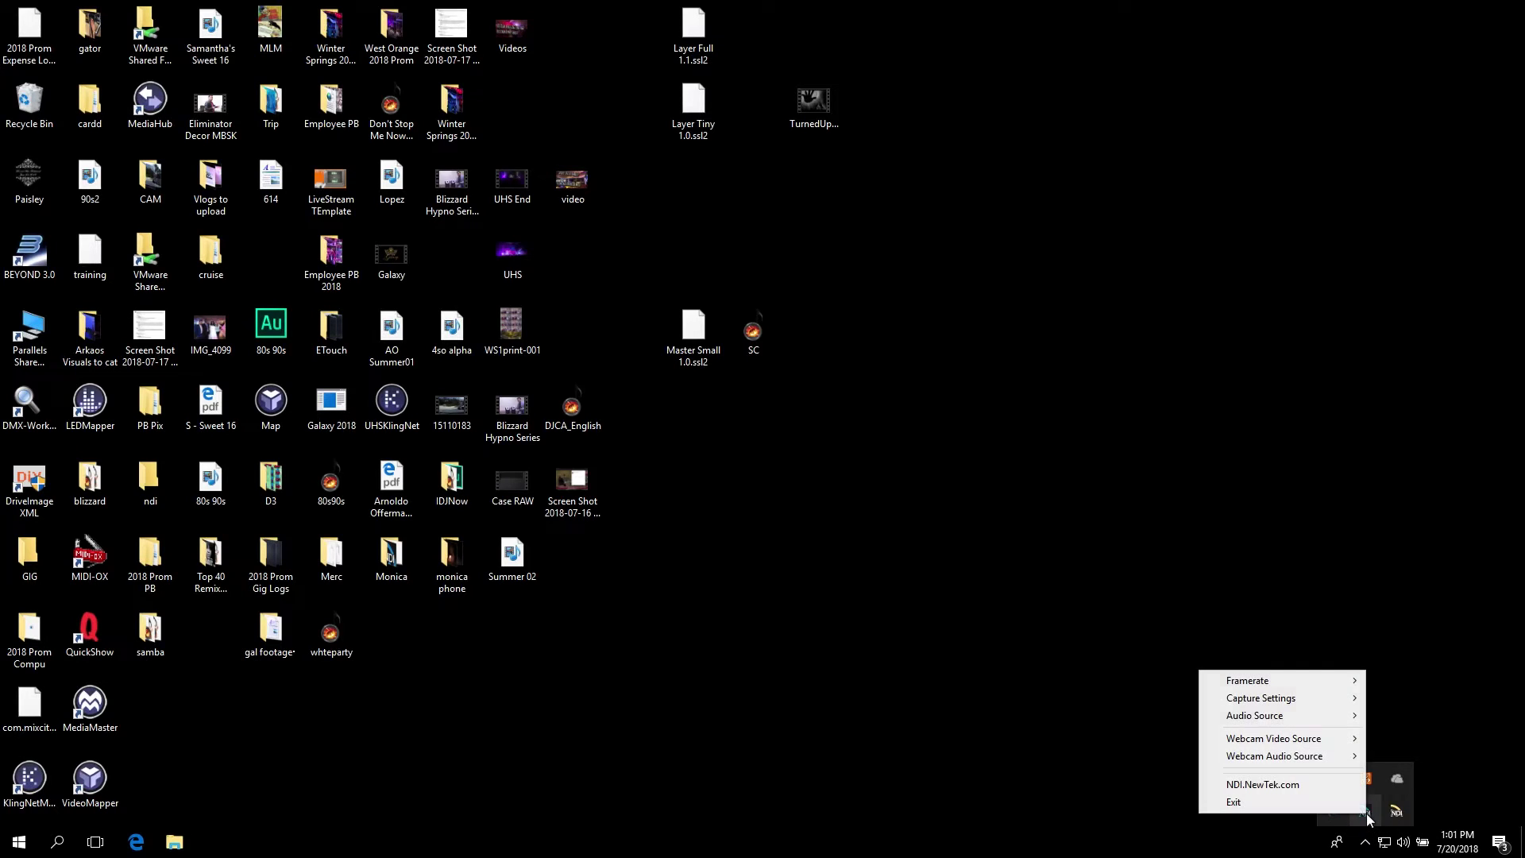
click(1348, 803)
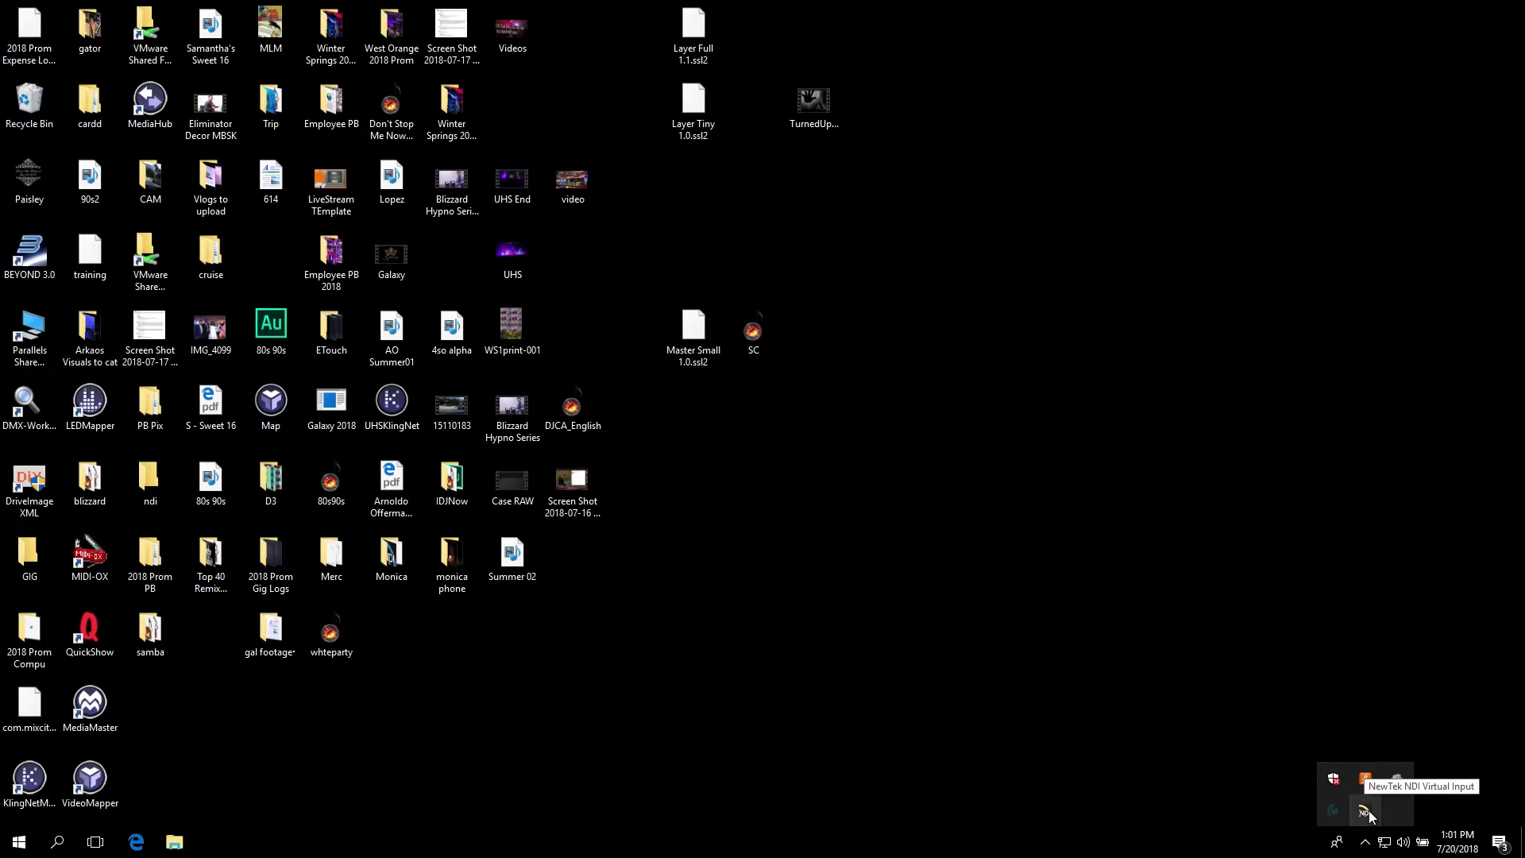
right_click(1369, 812)
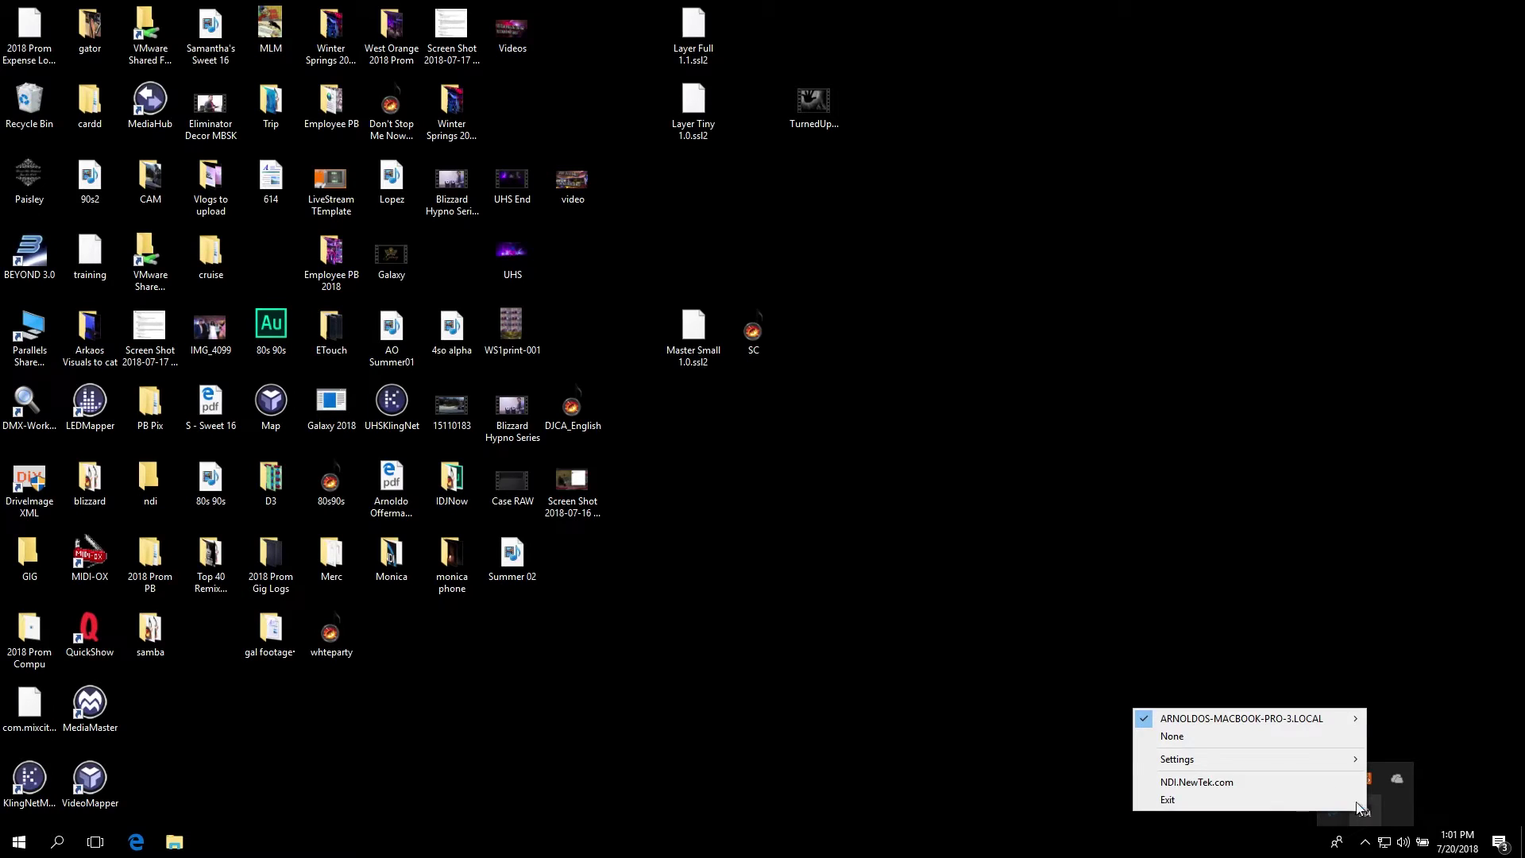
click(869, 704)
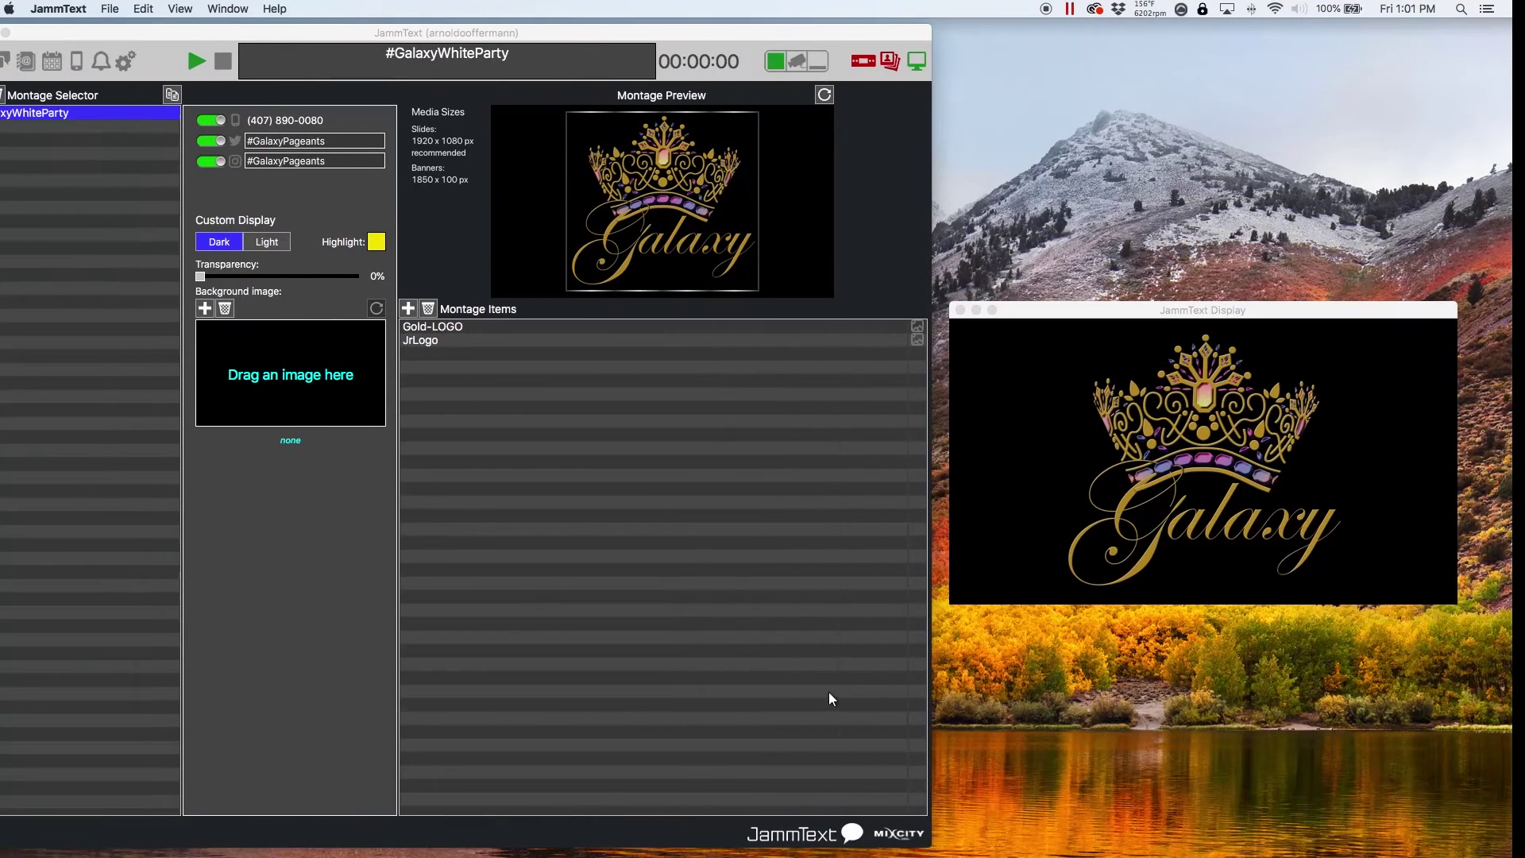
Step: Confirm NDI Virtual Input's source is set to Mac > Scan Converter
mouse_move(785, 854)
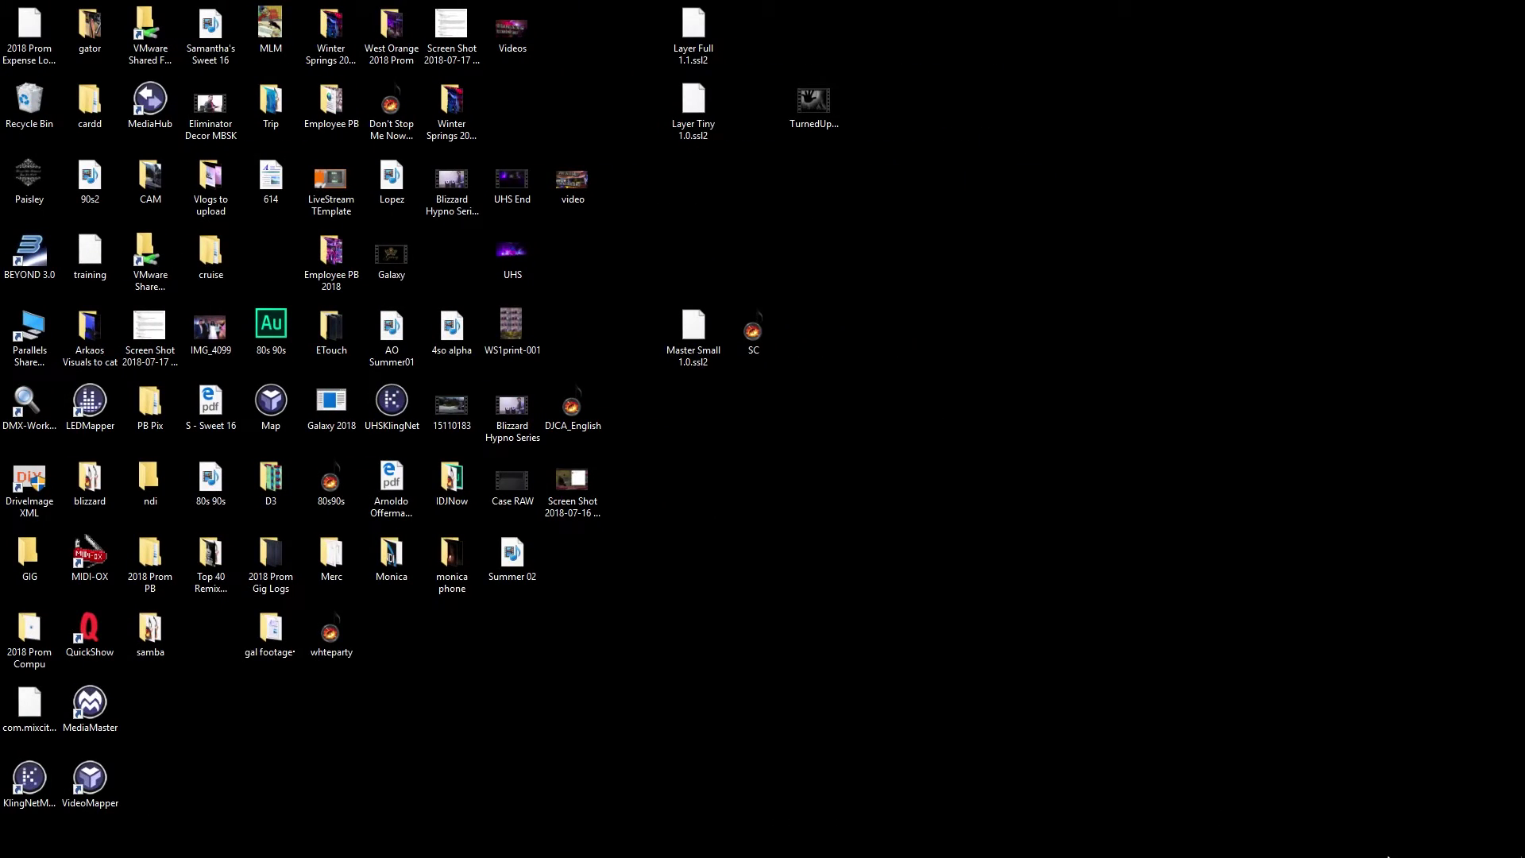
mouse_move(1386, 855)
click(1365, 842)
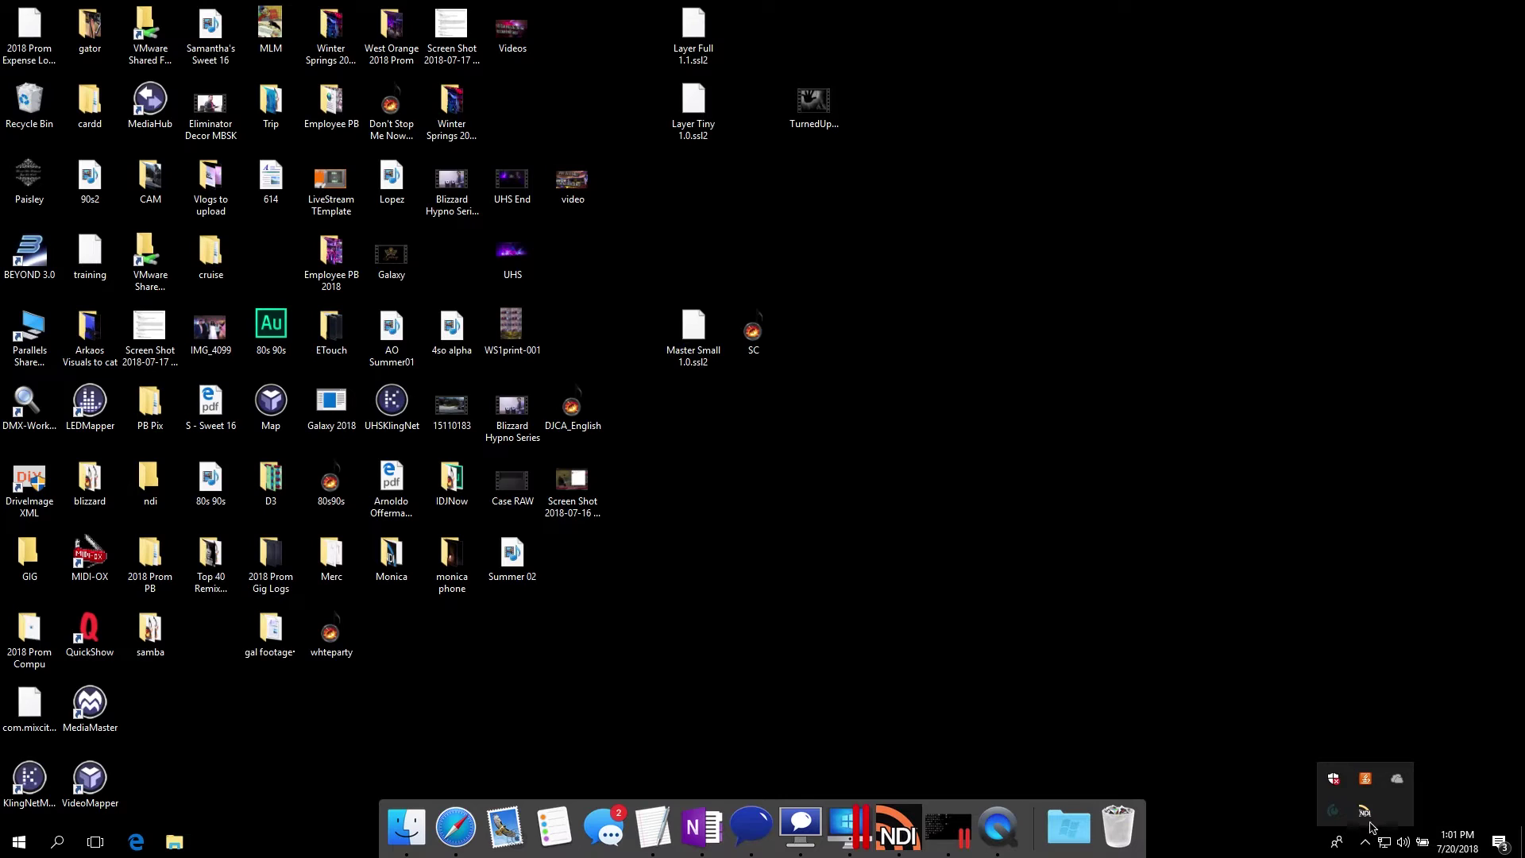
right_click(1364, 812)
mouse_move(1271, 722)
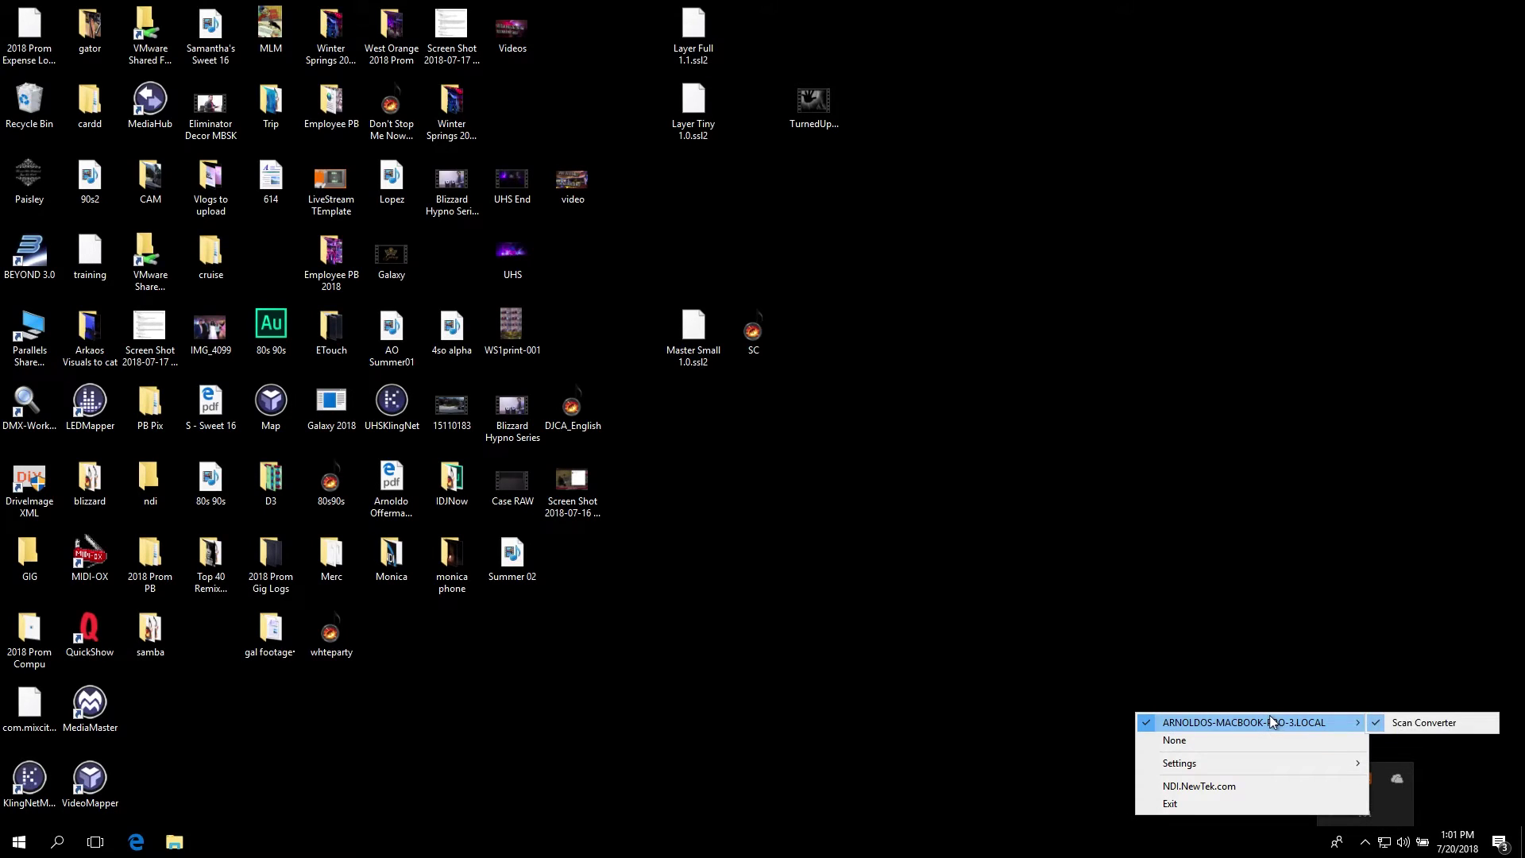
click(1093, 500)
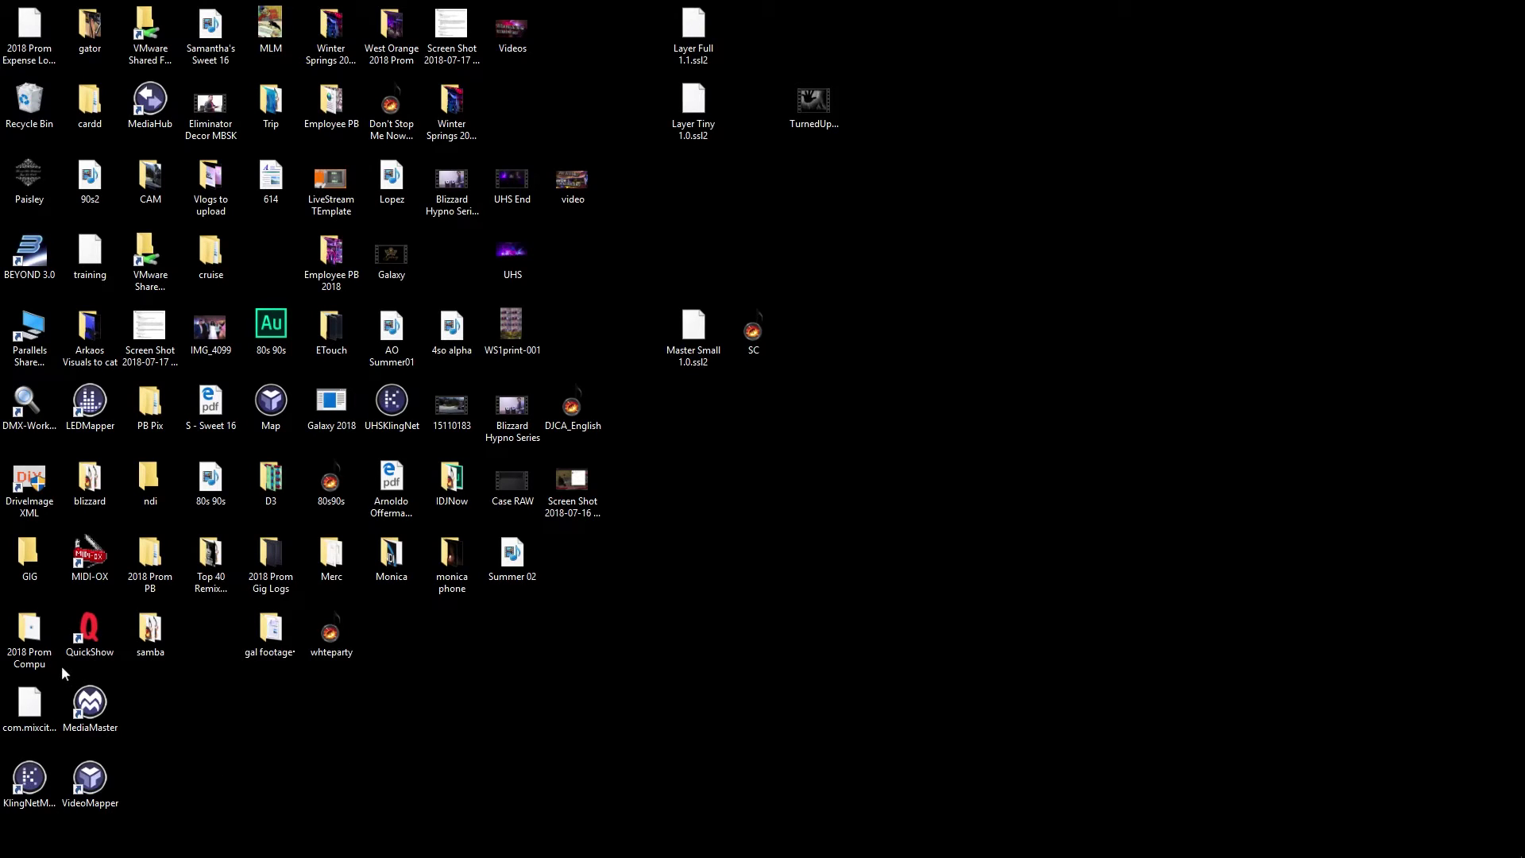
Step: Launch MediaMaster Pro, load camera 003 from 254_CAMERAS onto deck 1, and raise it to full level
click(90, 701)
double_click(90, 701)
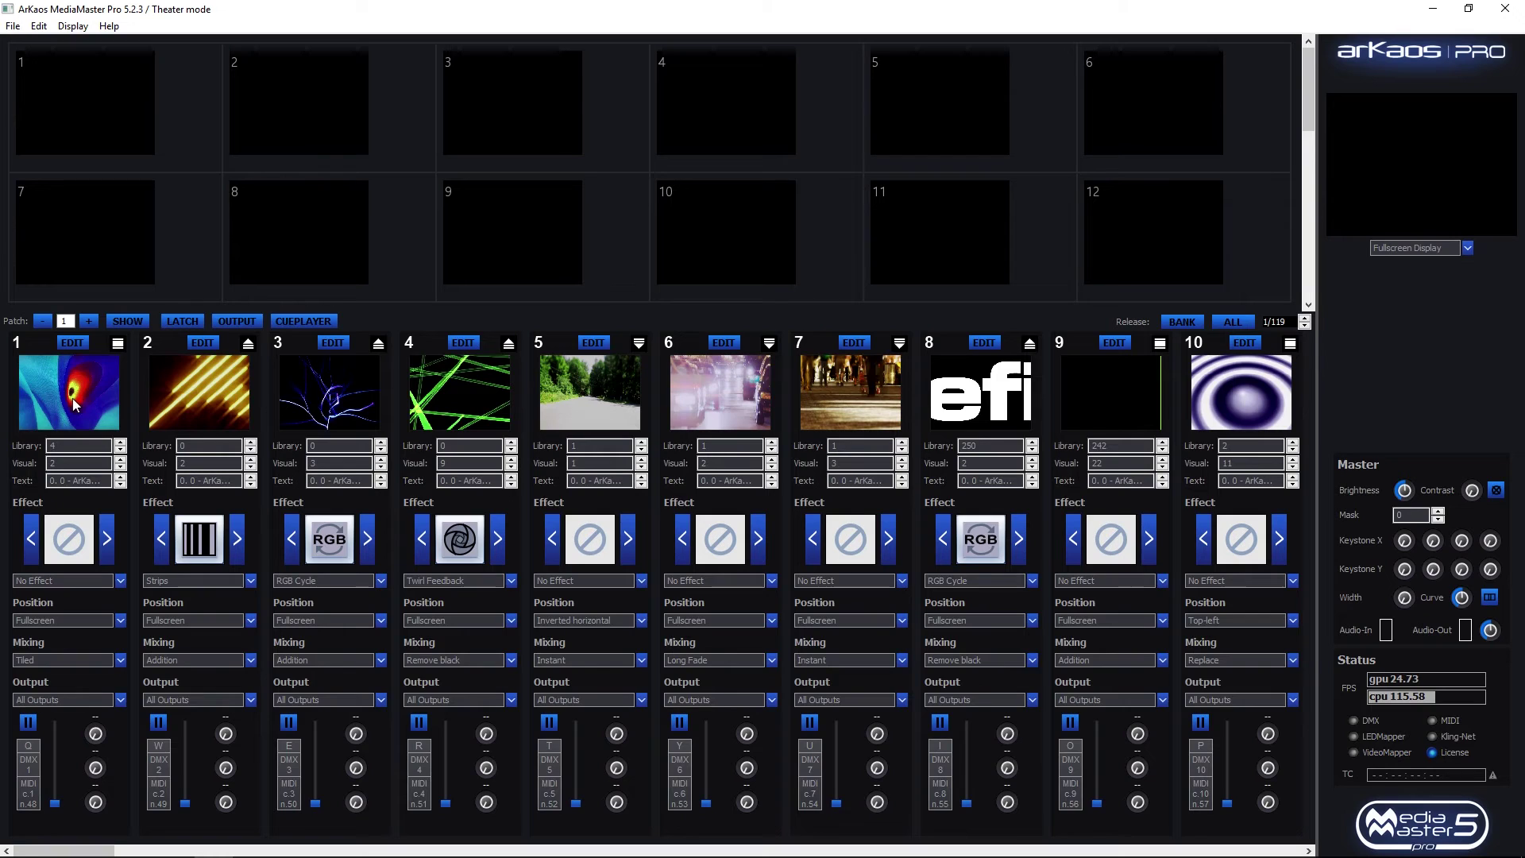
click(66, 397)
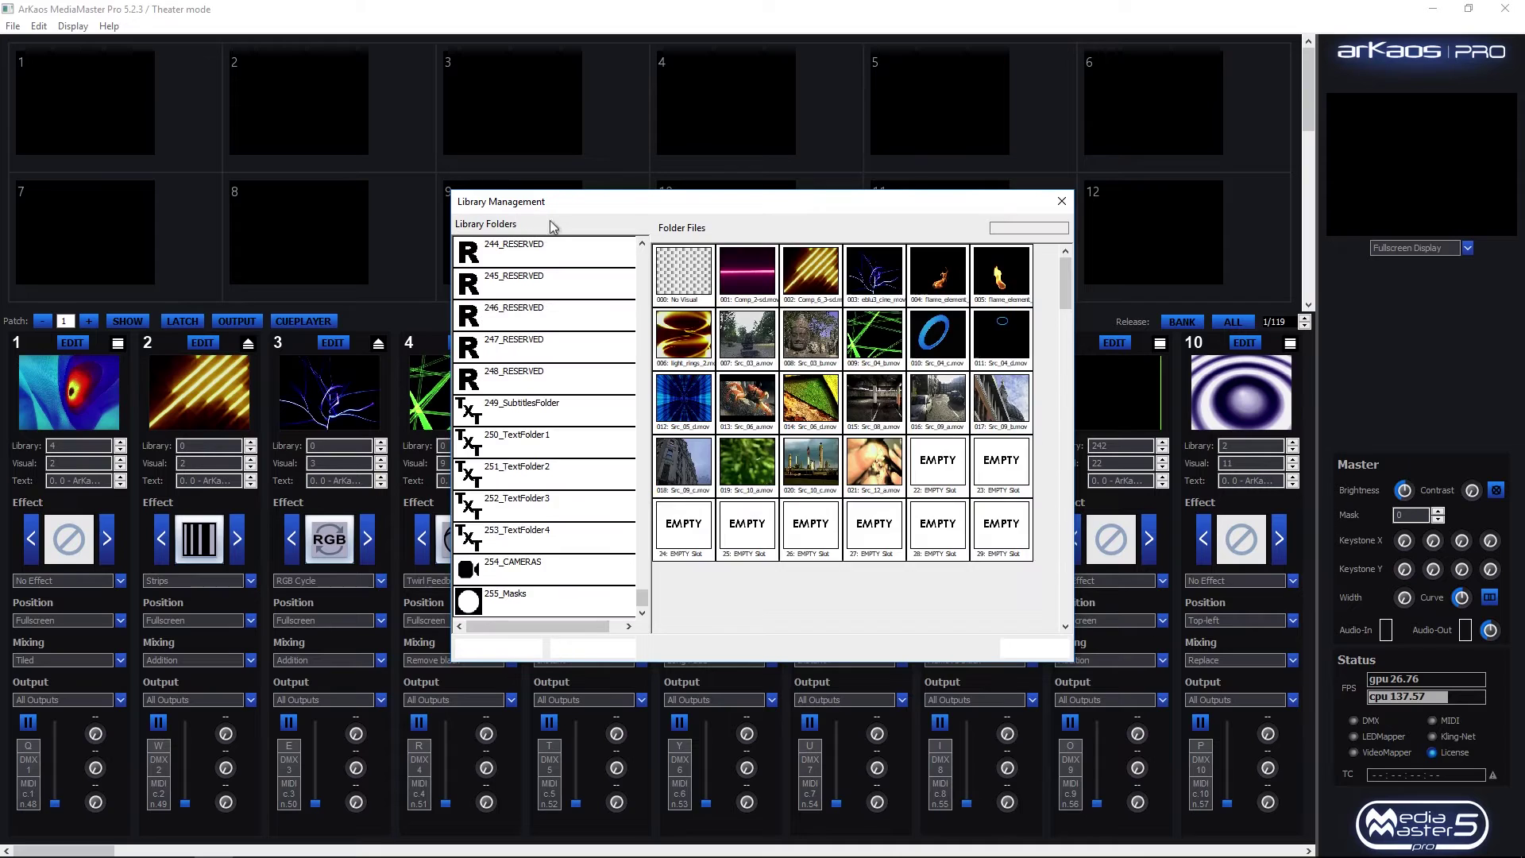
click(534, 565)
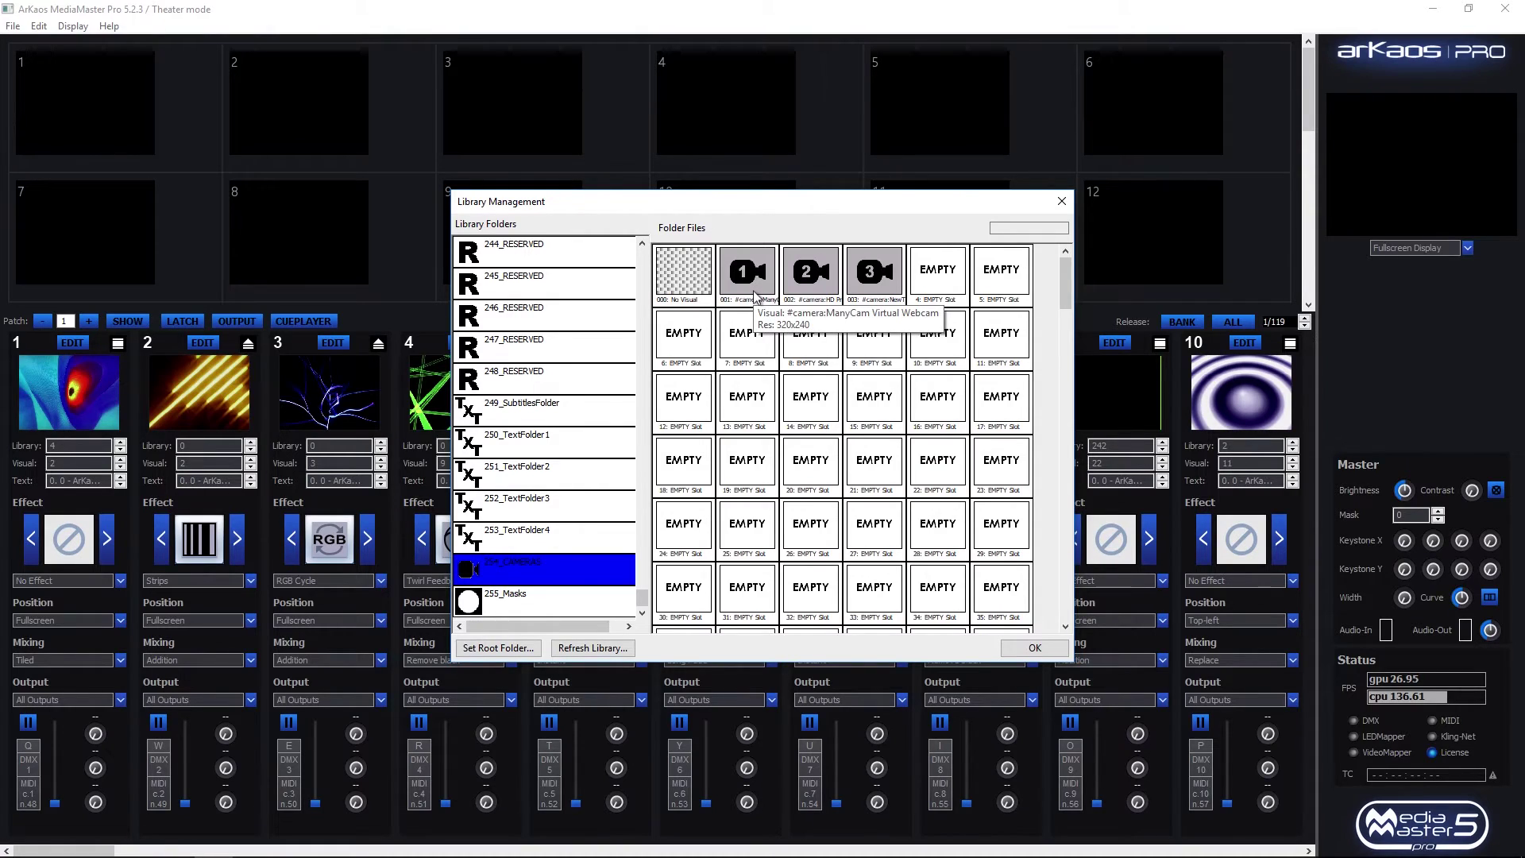
click(872, 276)
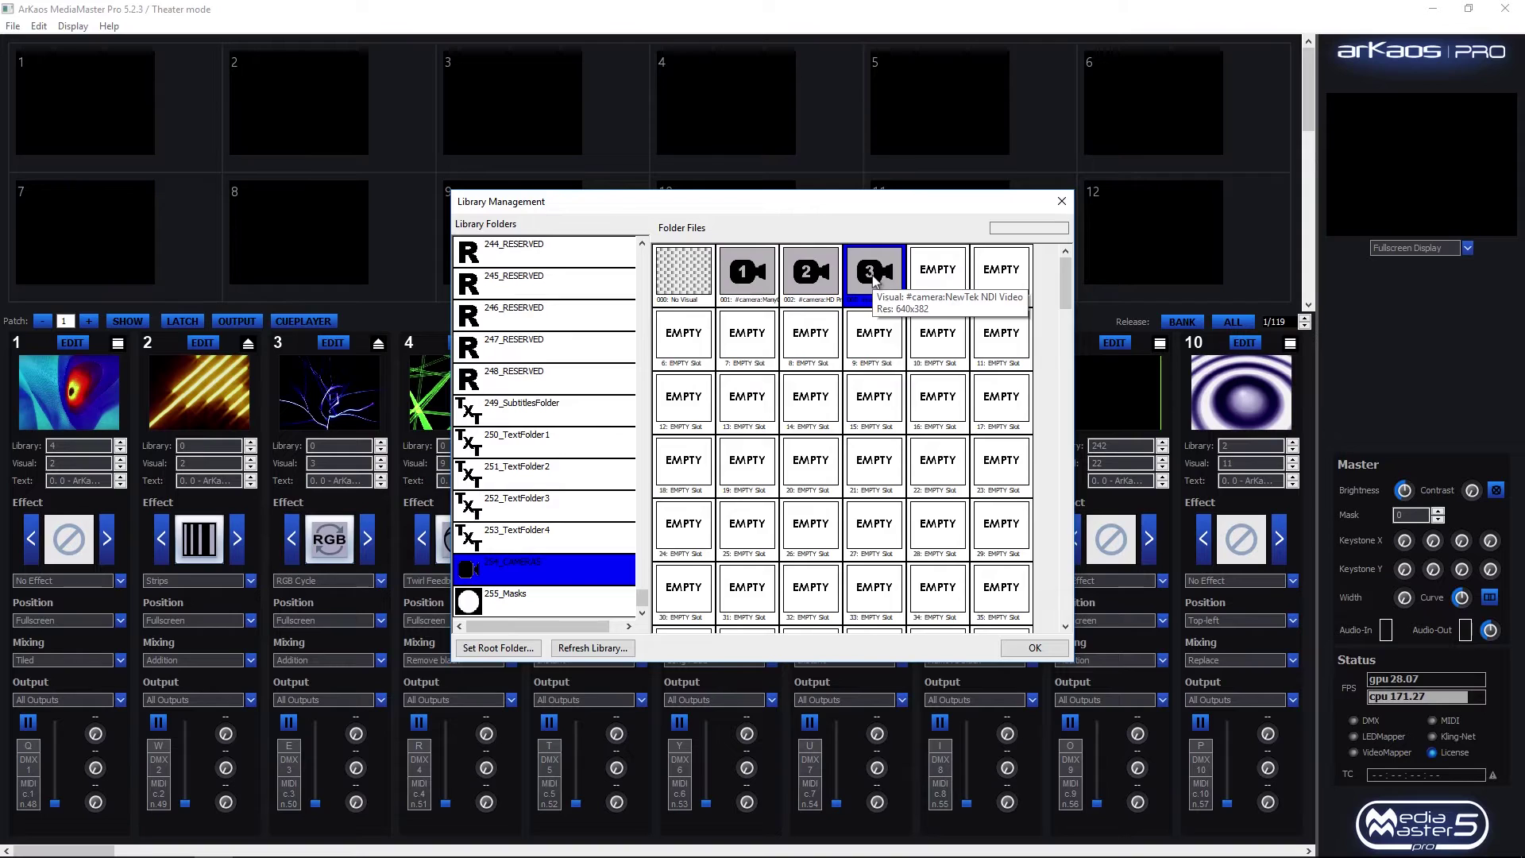
double_click(873, 275)
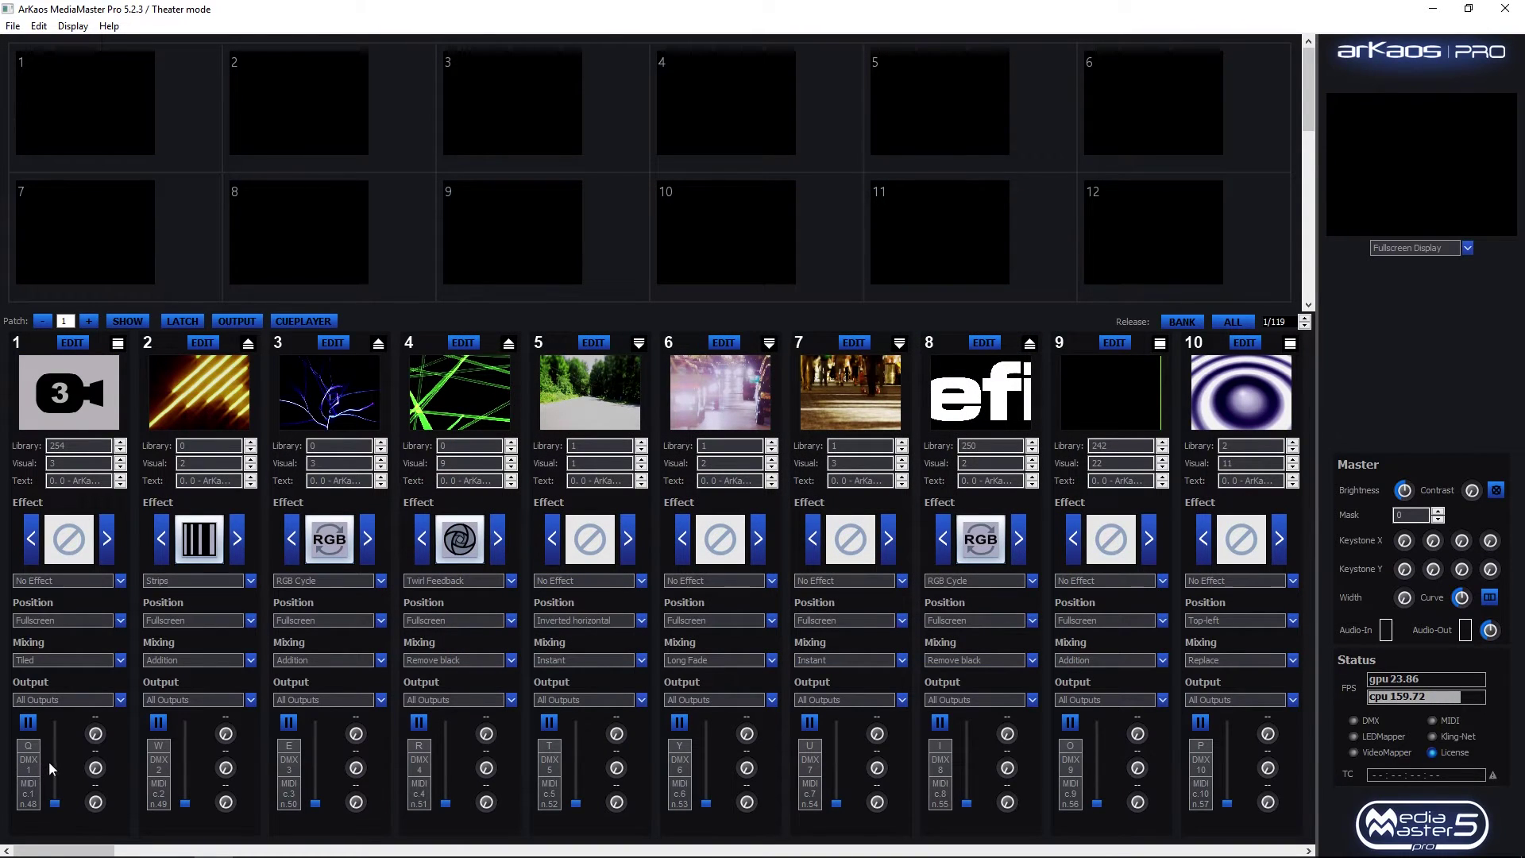
drag(60, 730, 48, 707)
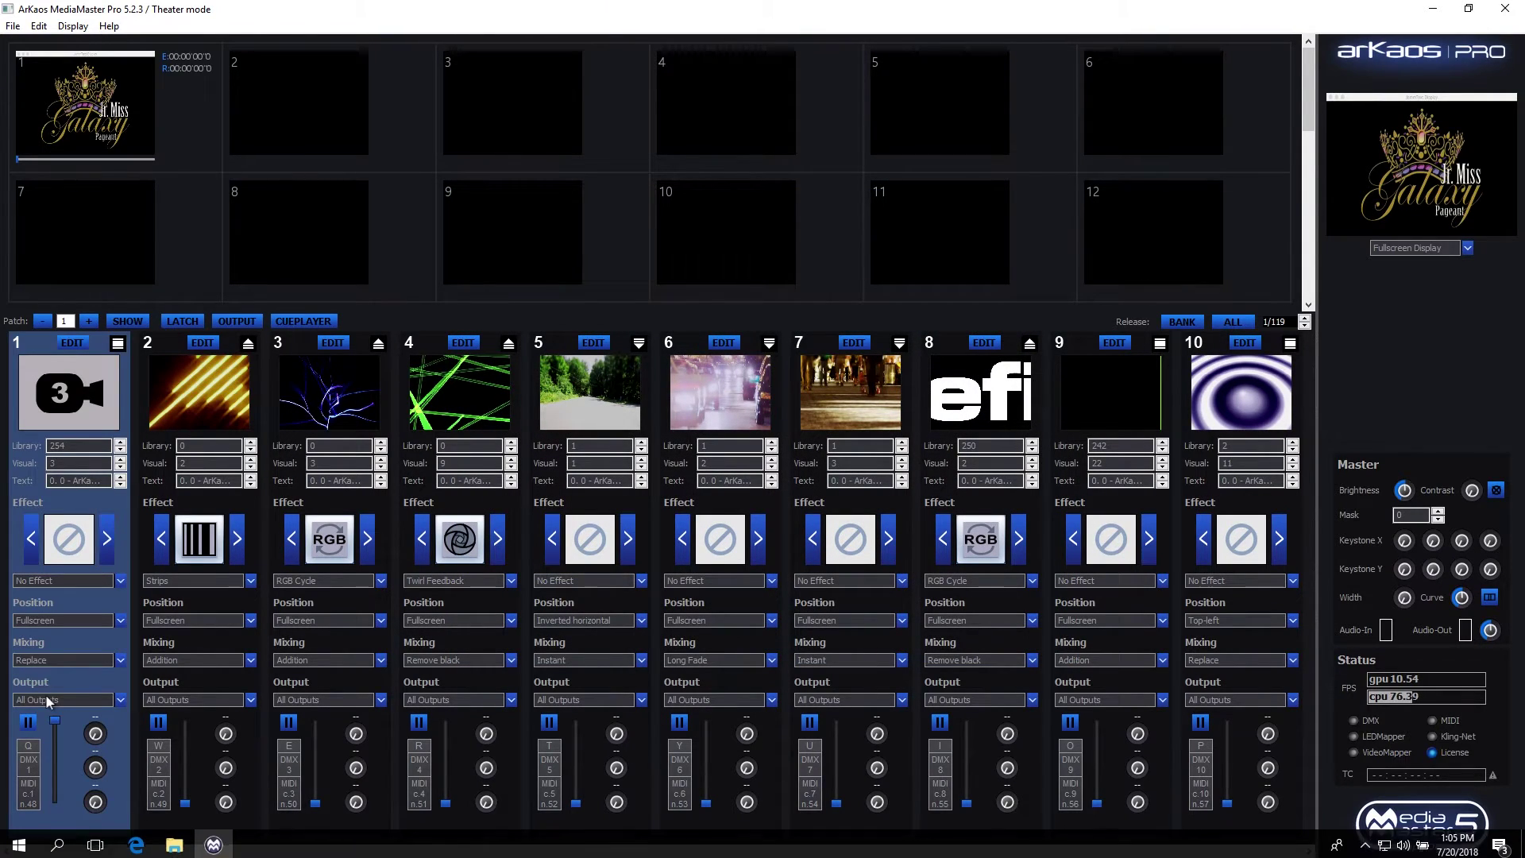